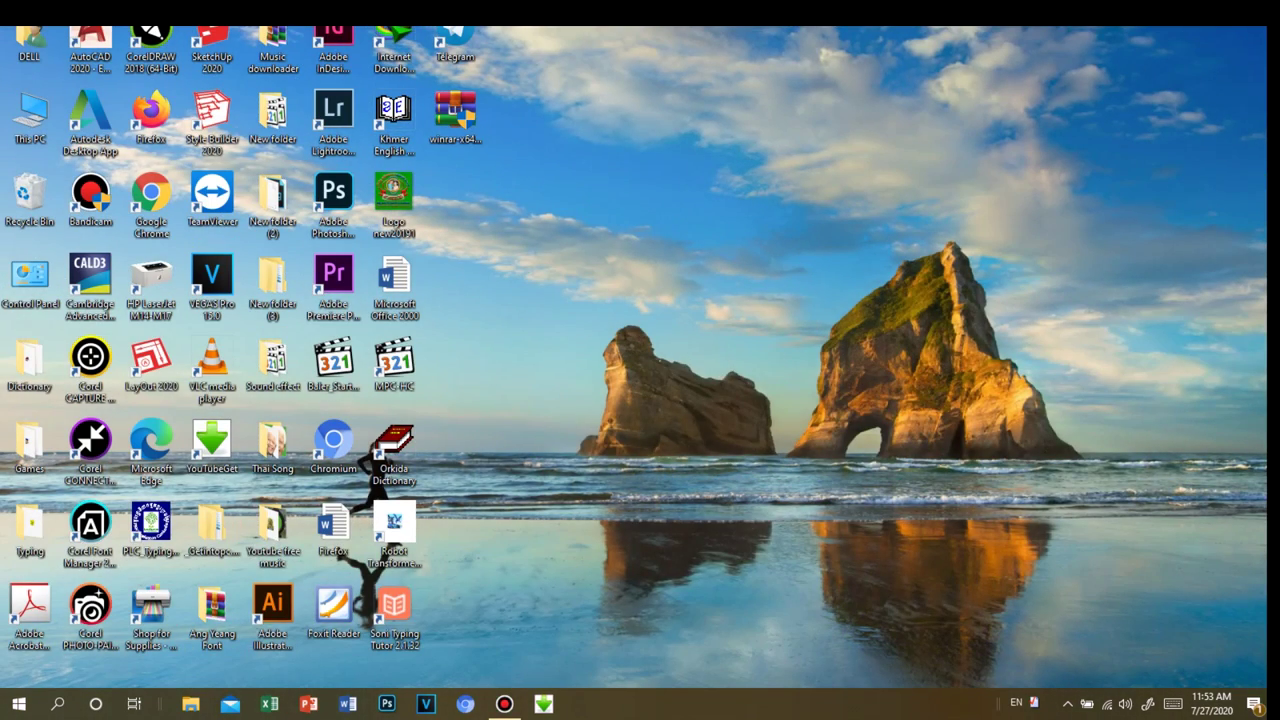
drag(625, 27, 16, 700)
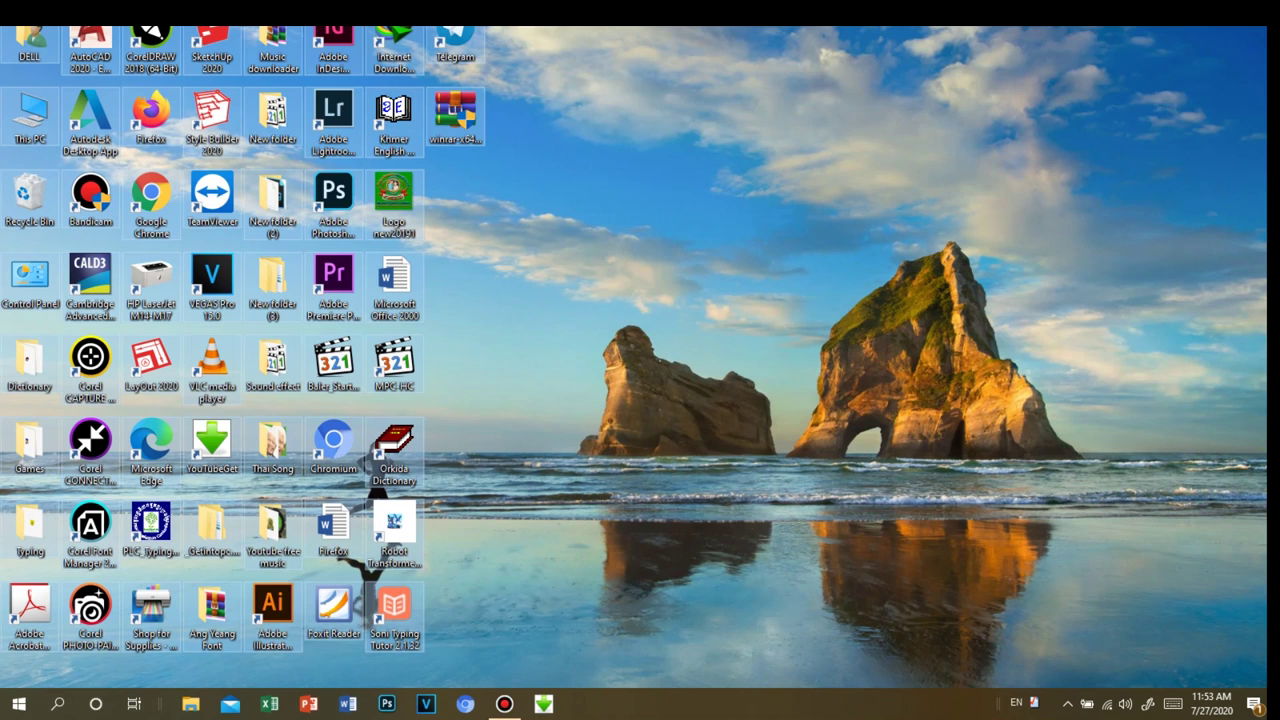
right_click(724, 144)
click(770, 234)
right_click(643, 93)
click(686, 179)
right_click(643, 95)
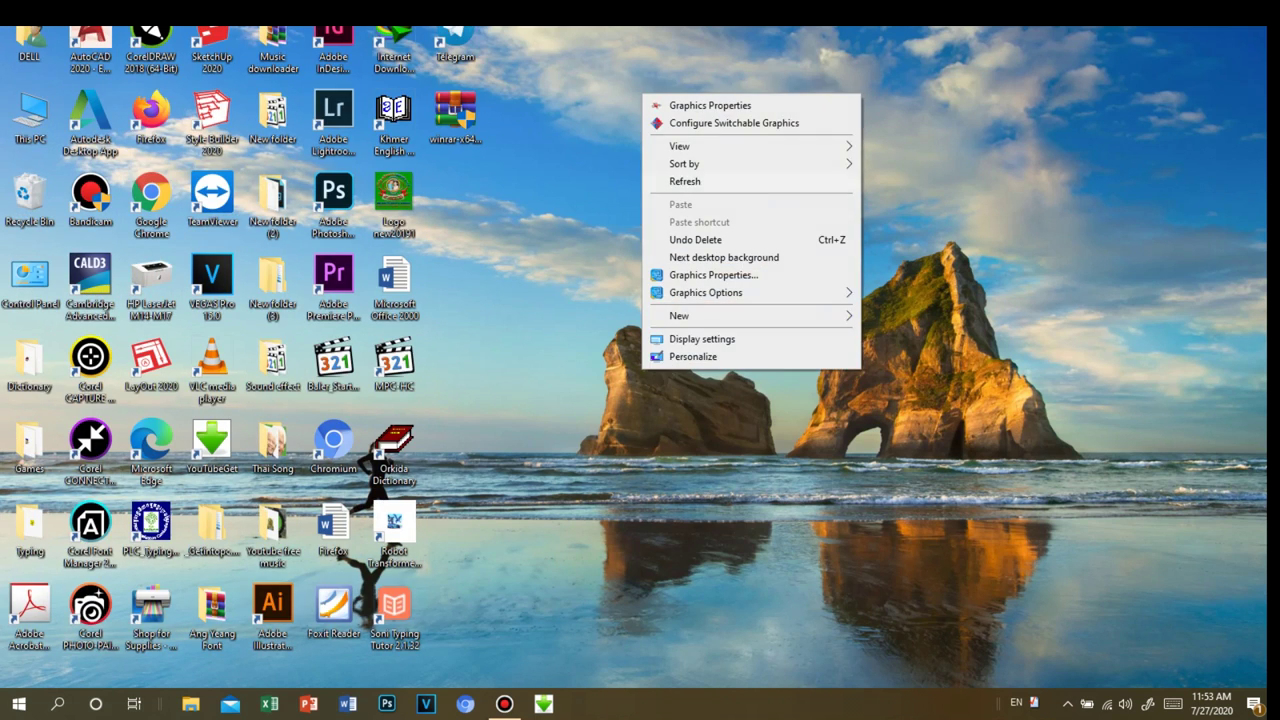
click(686, 181)
right_click(686, 107)
click(700, 196)
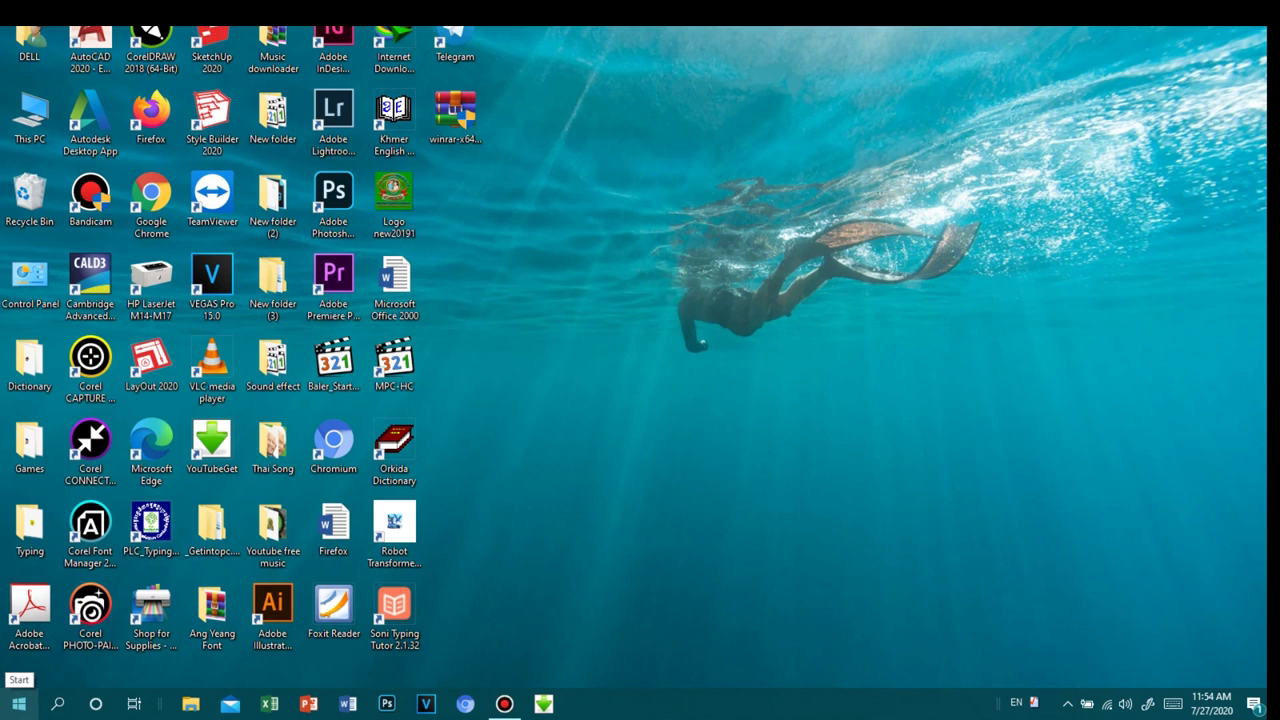
- Open Windows Settings and reduce its window from full screen to a smaller size over the desktop
click(18, 703)
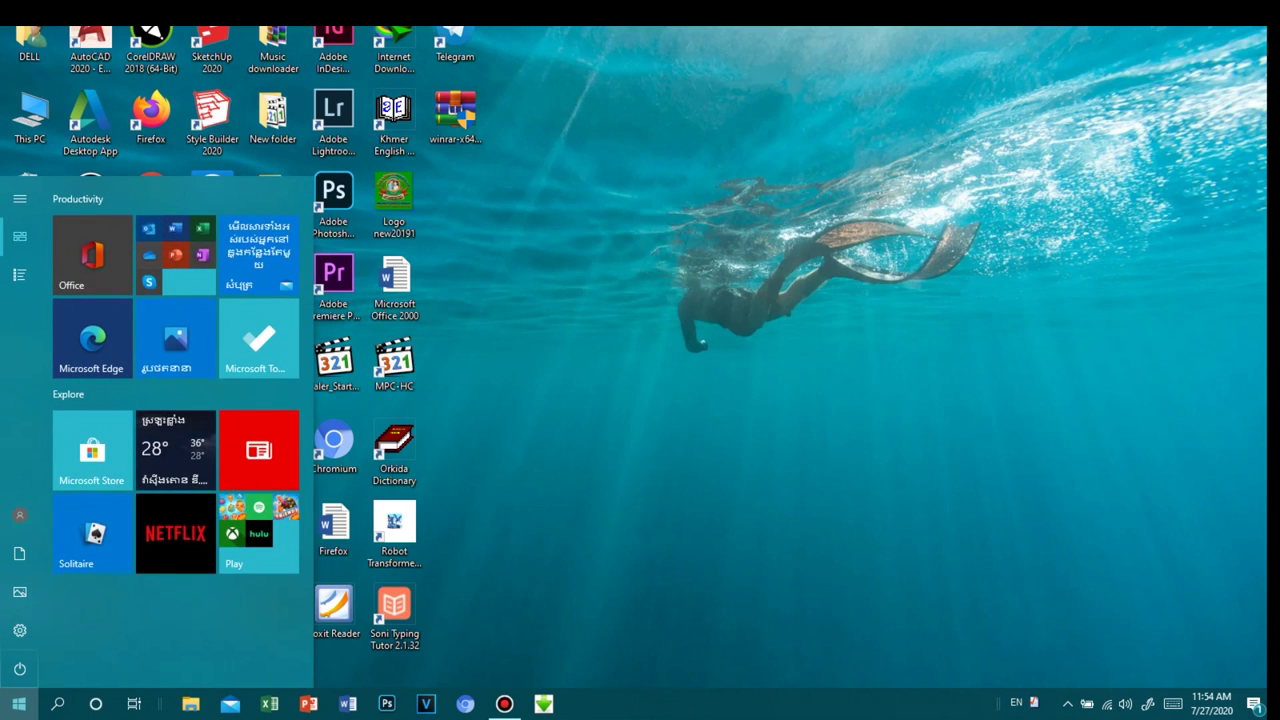
mouse_move(19, 630)
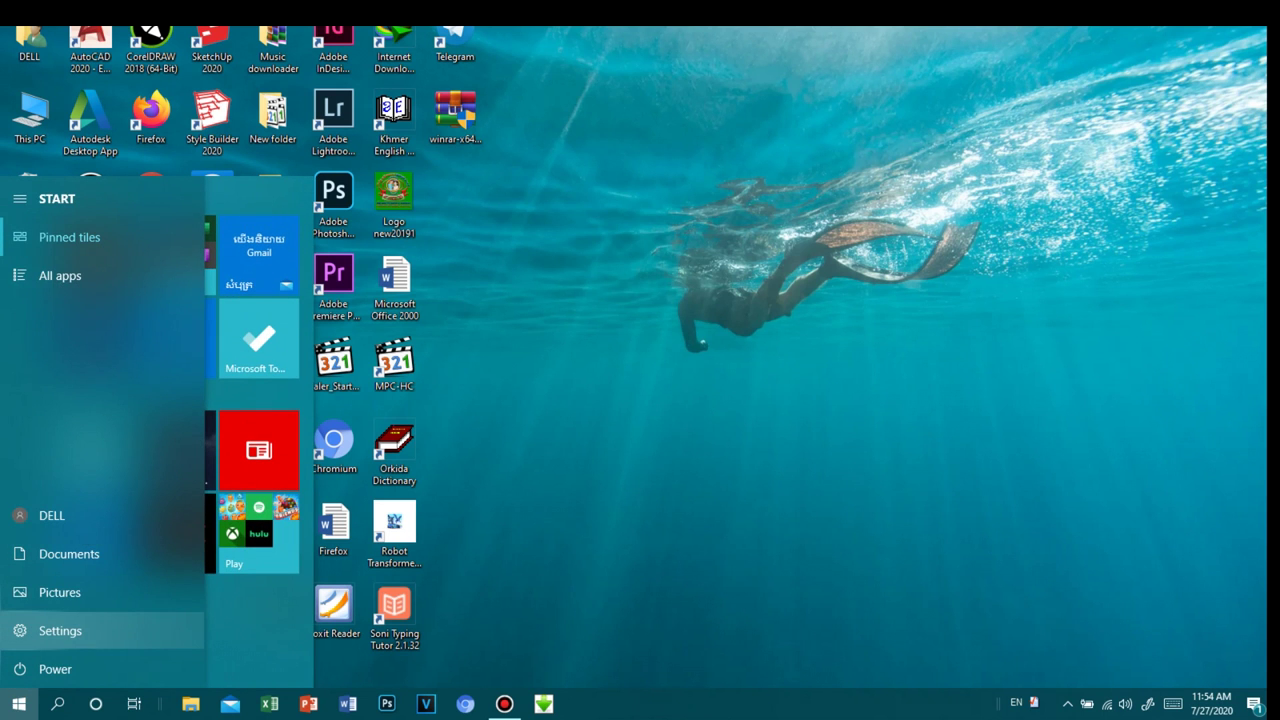
click(19, 630)
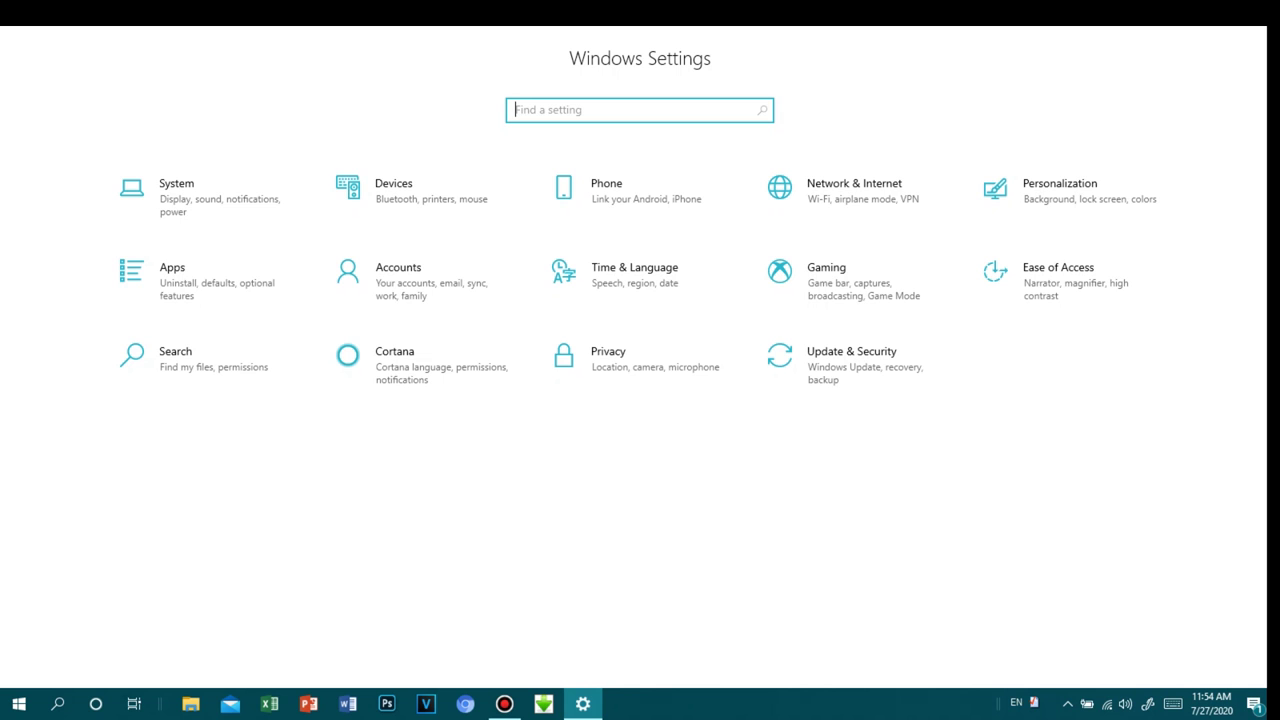
key(super+Down)
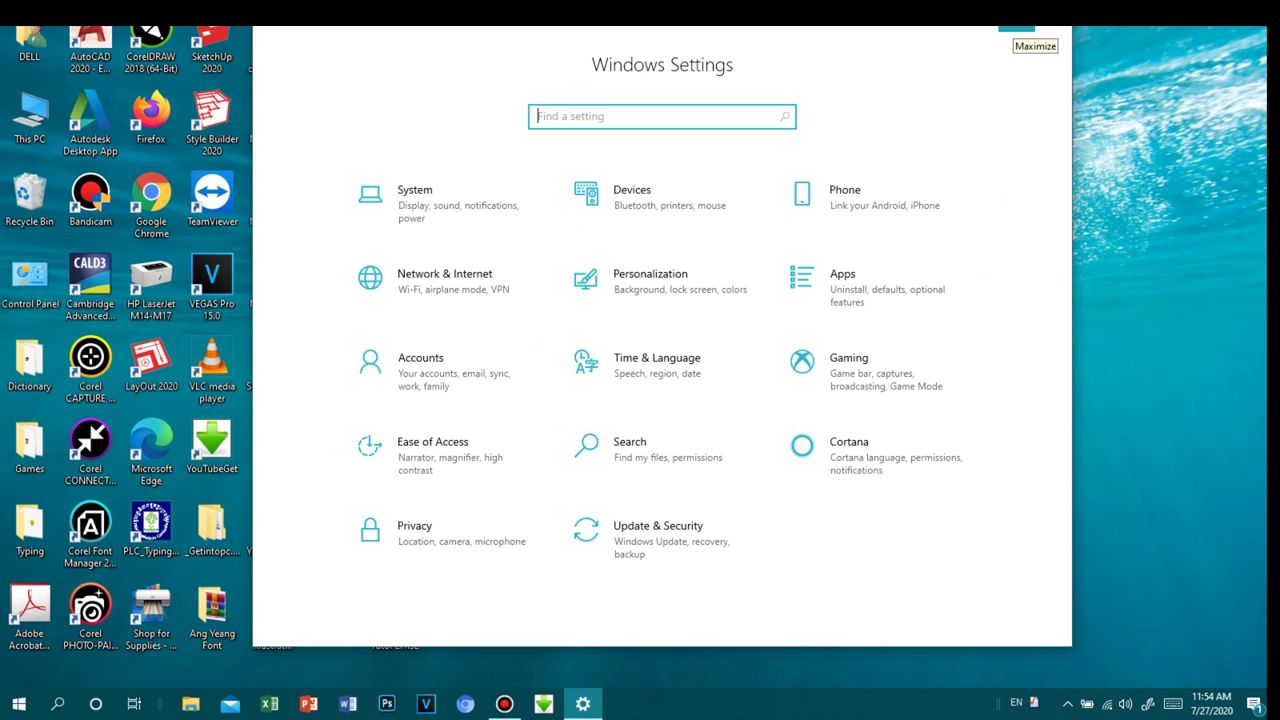
click(1016, 28)
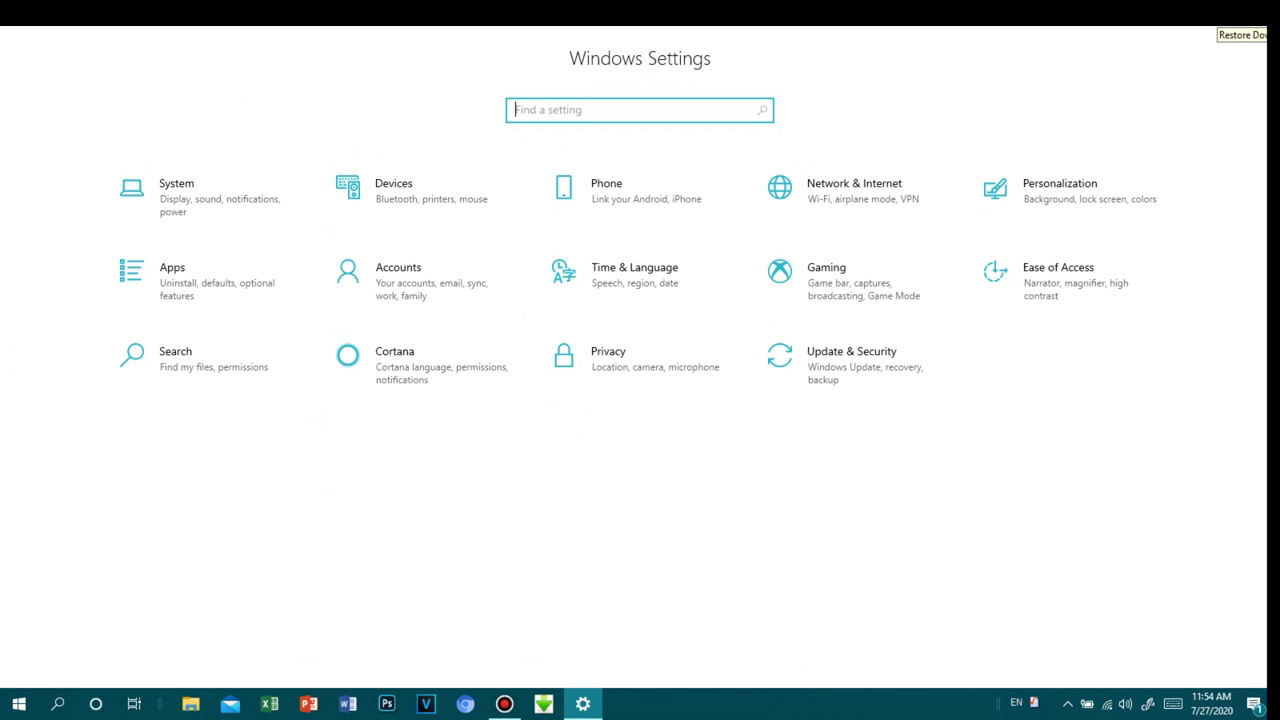
click(1220, 14)
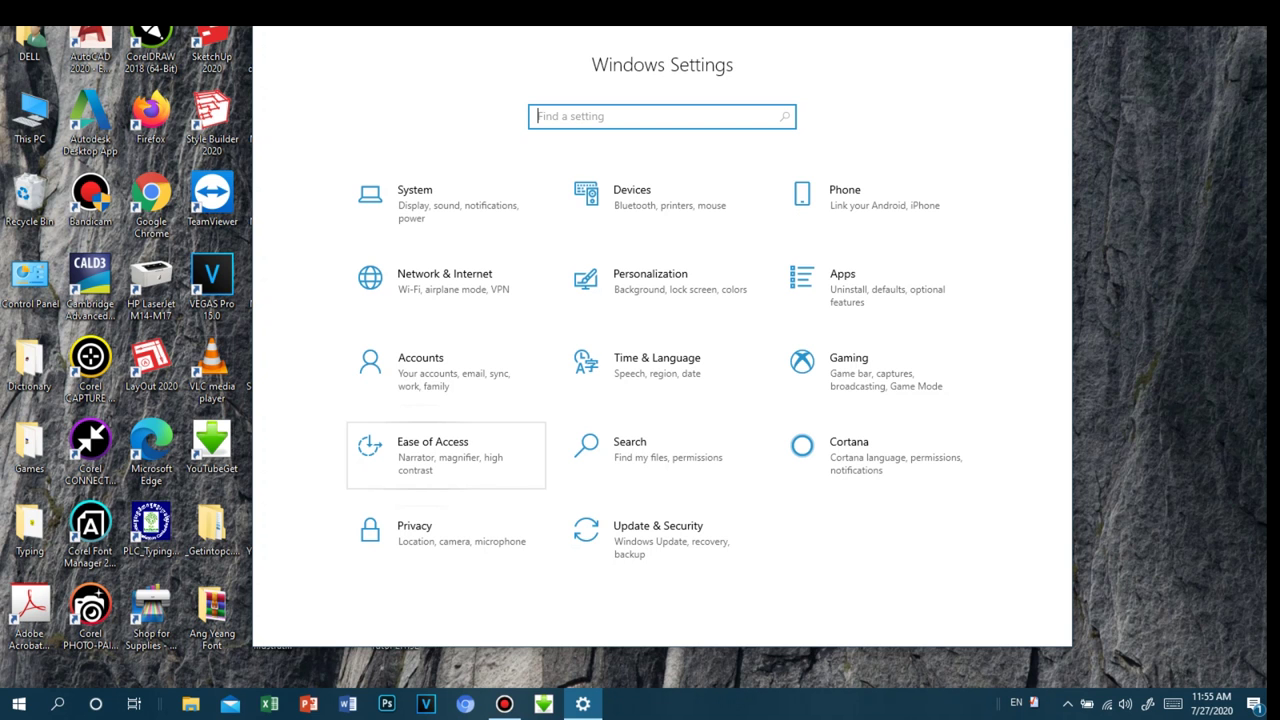
click(445, 455)
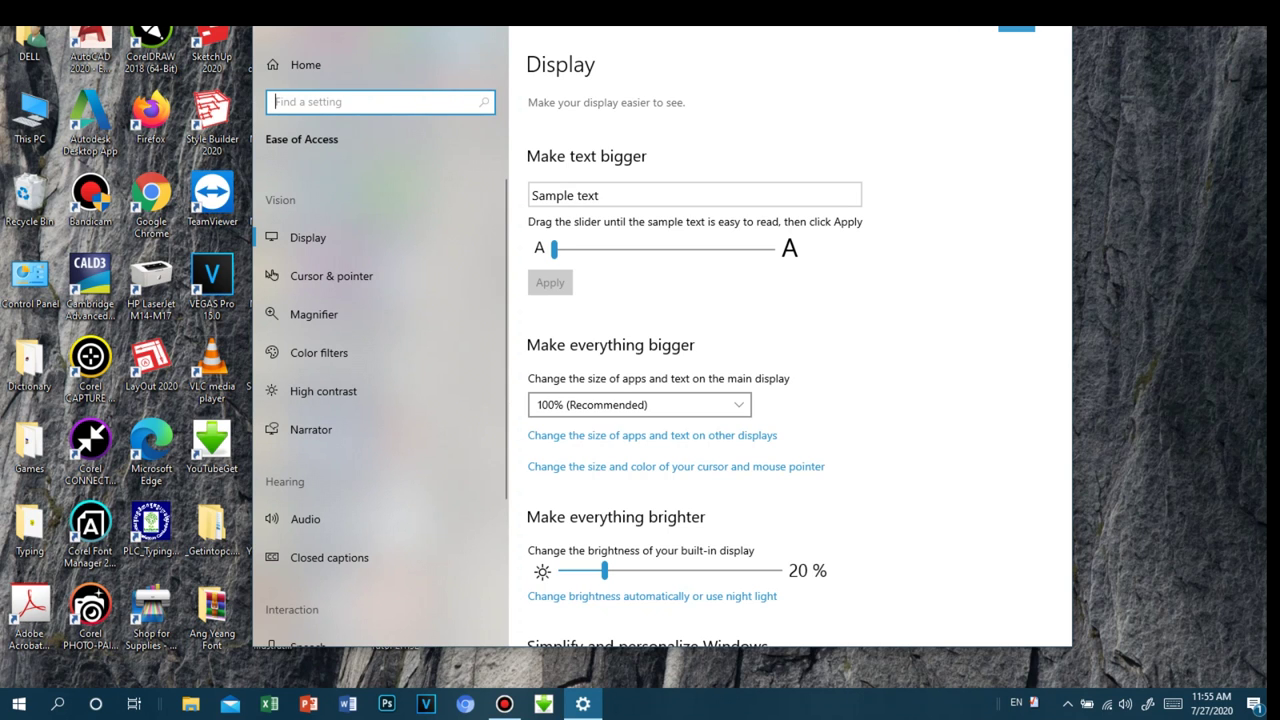
click(305, 64)
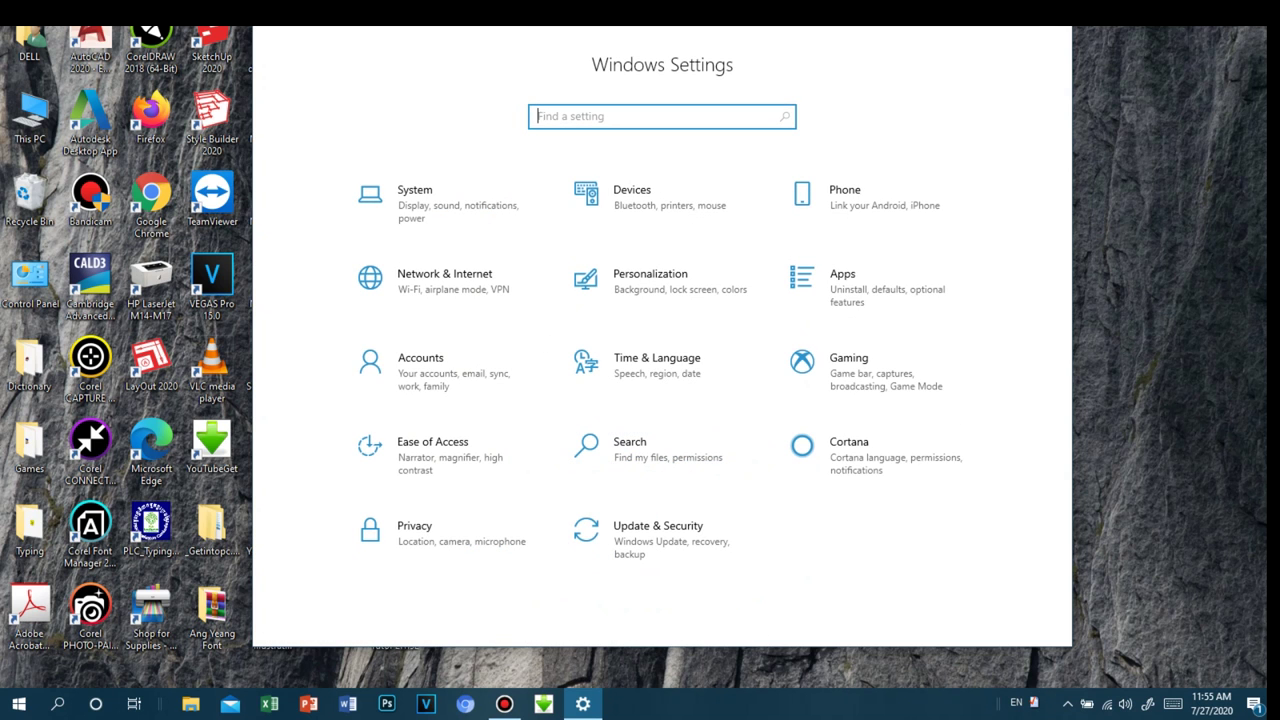
key(super+Up)
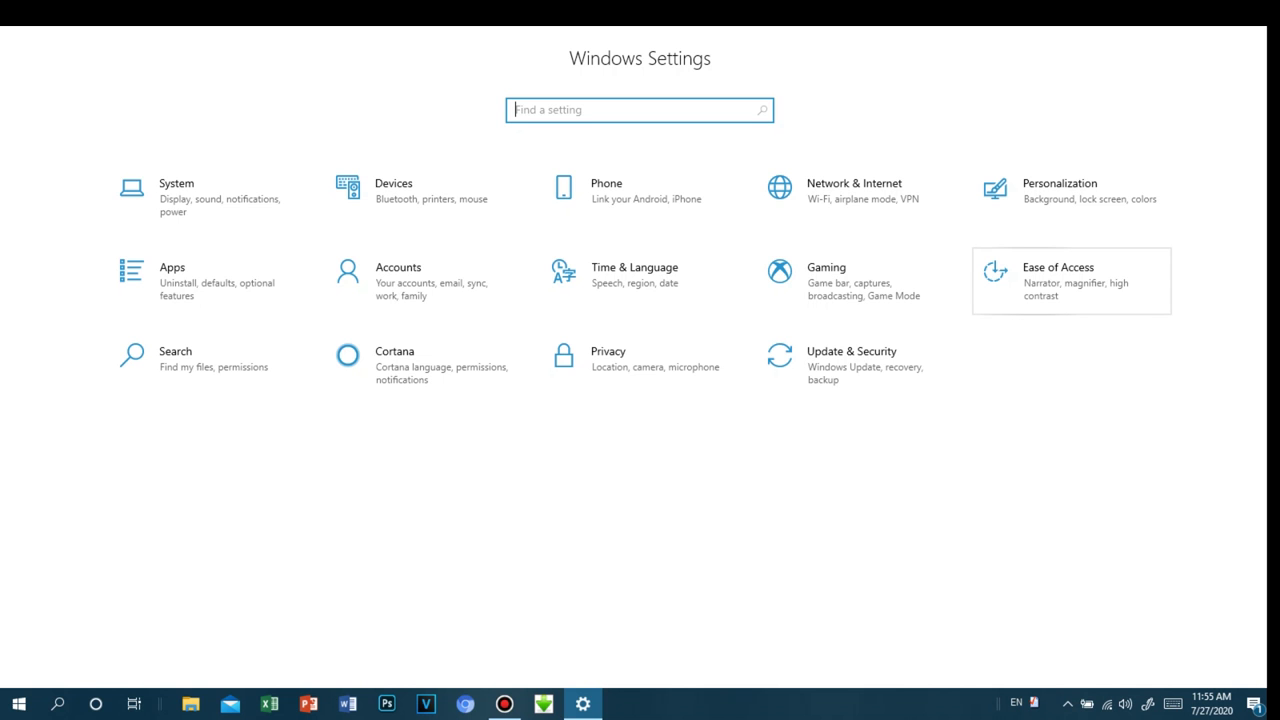
- Open the Ease of Access display settings in a non-maximized window and move it aside to uncover the desktop icons
click(1071, 280)
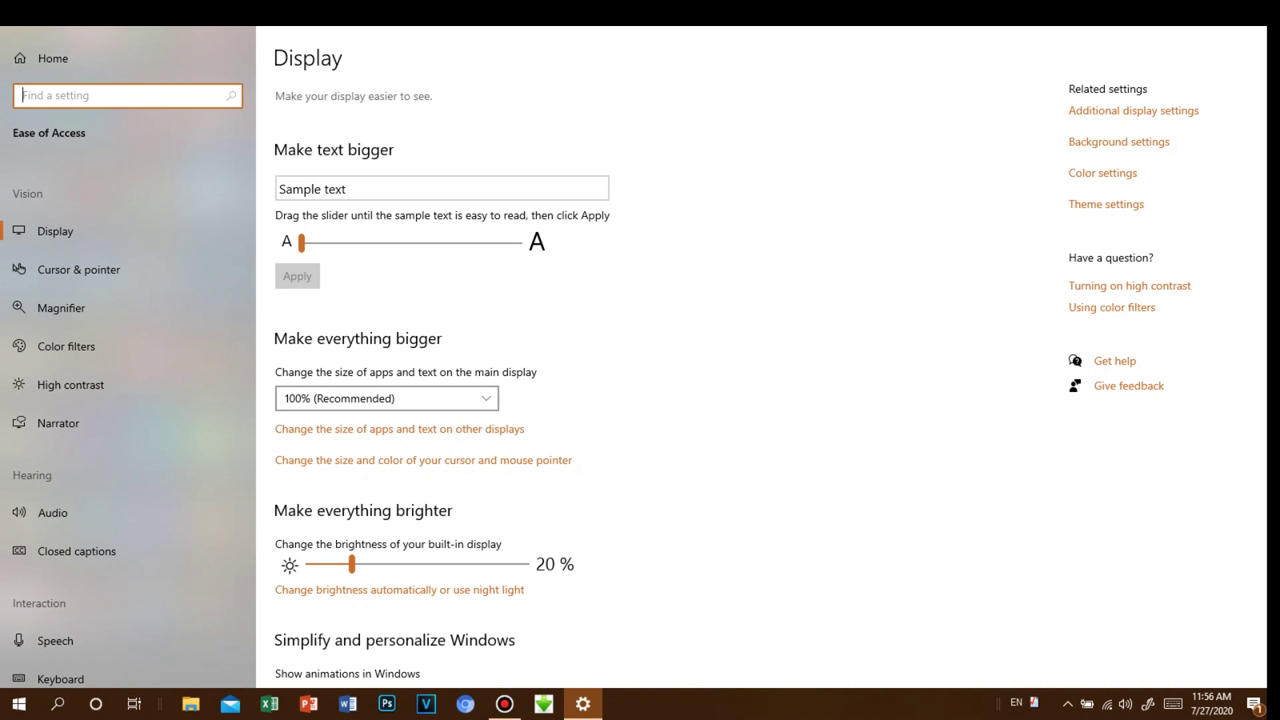
key(super+Down)
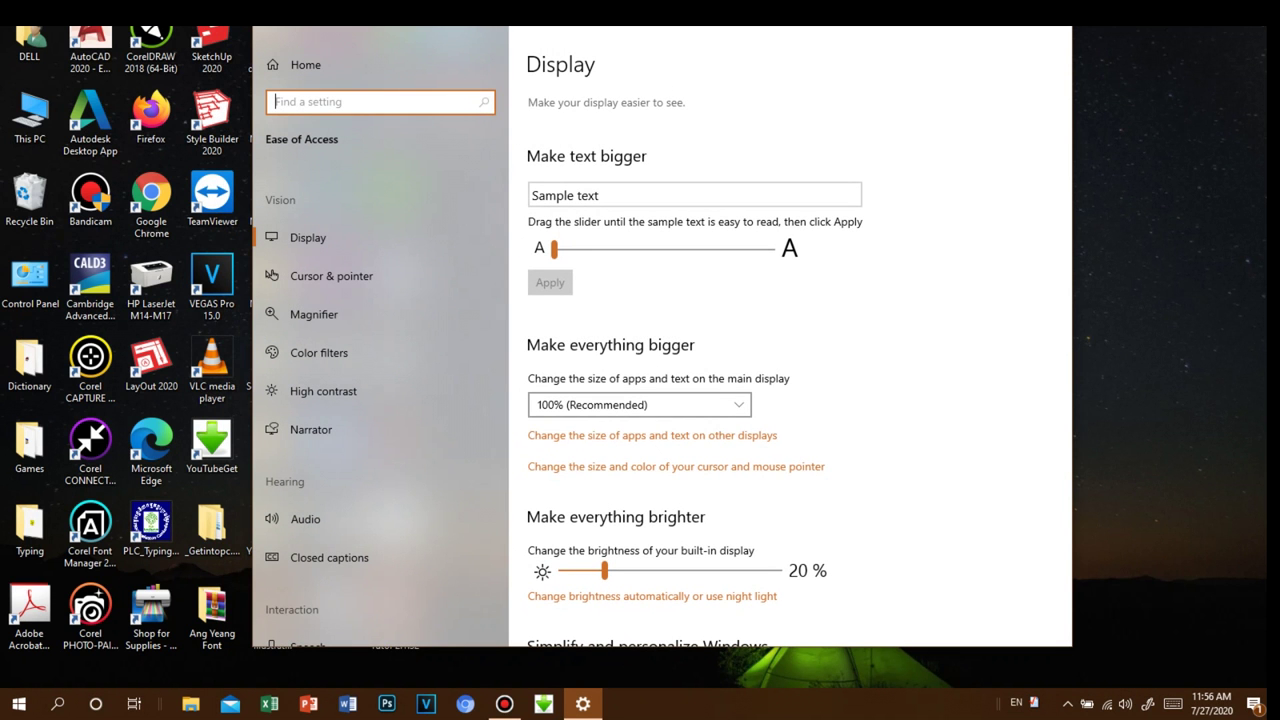
drag(609, 32, 848, 27)
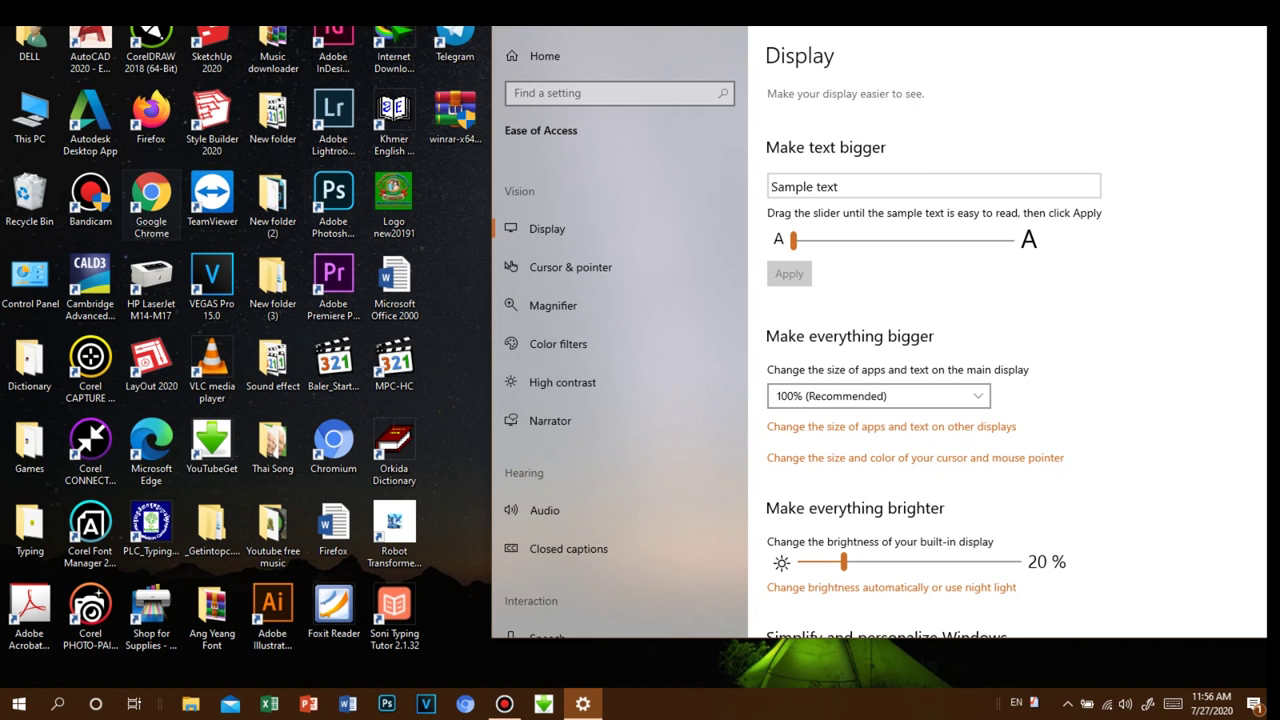
click(29, 198)
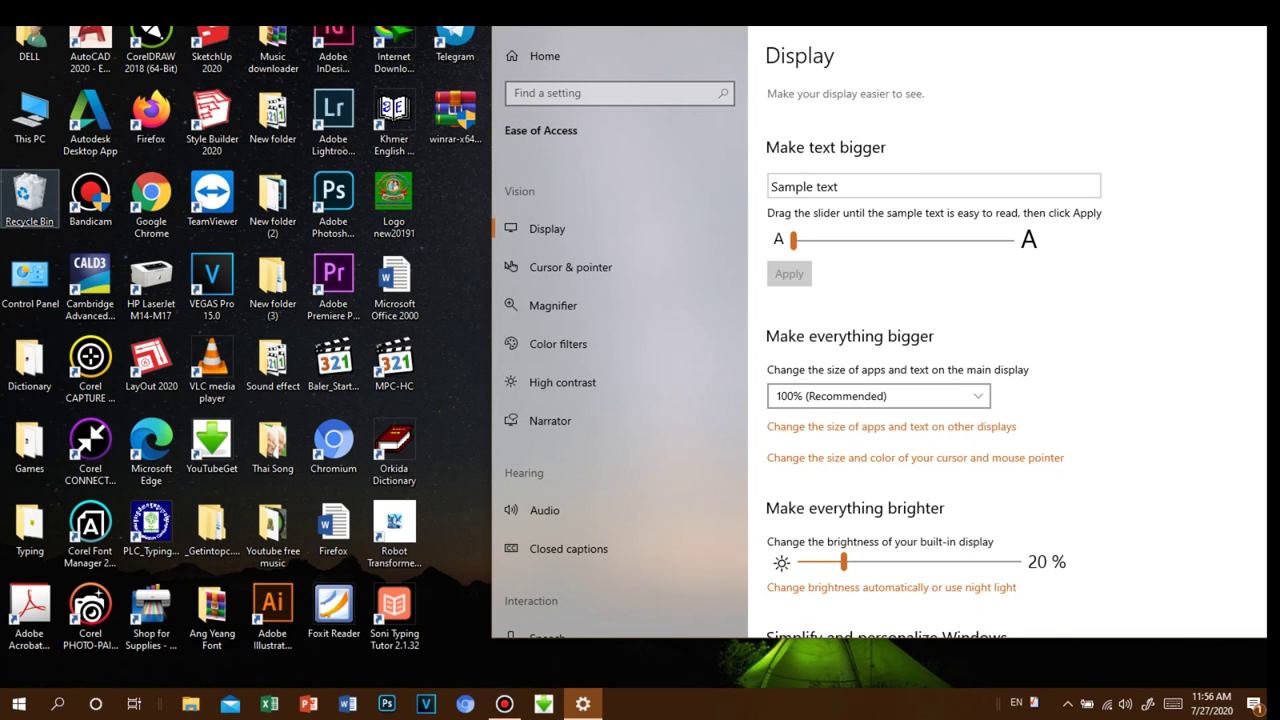
click(151, 200)
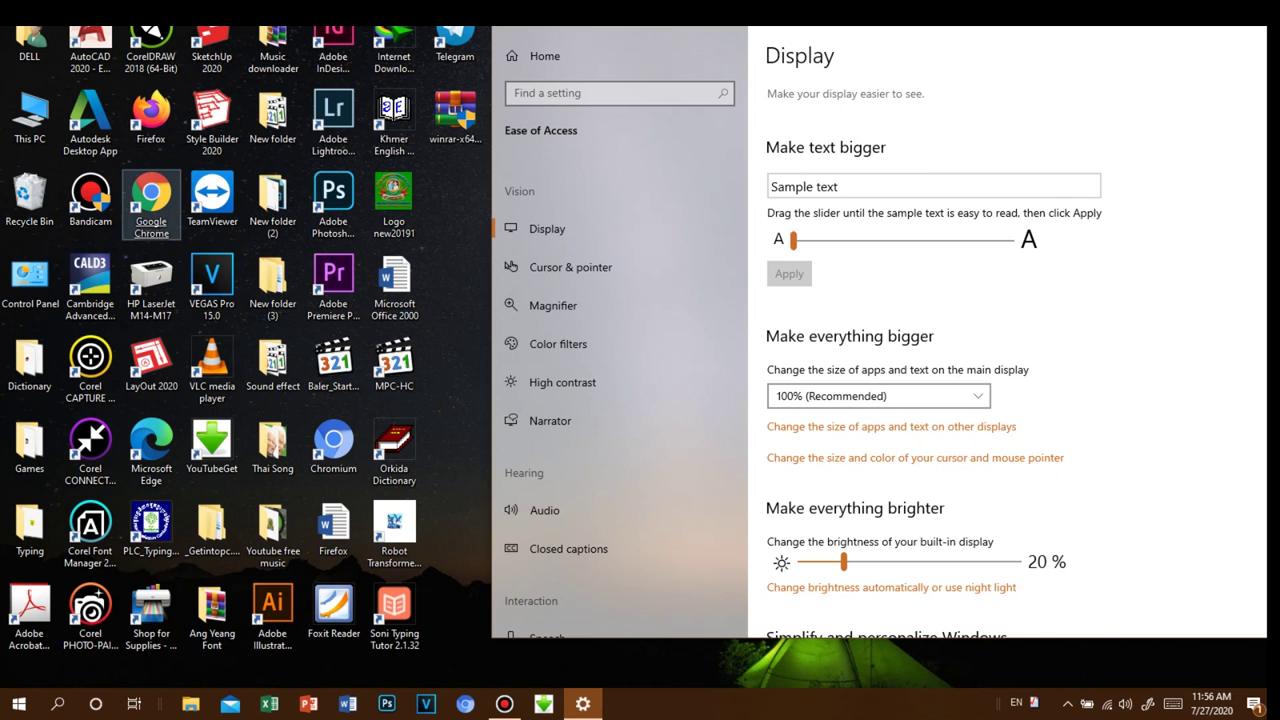
click(212, 200)
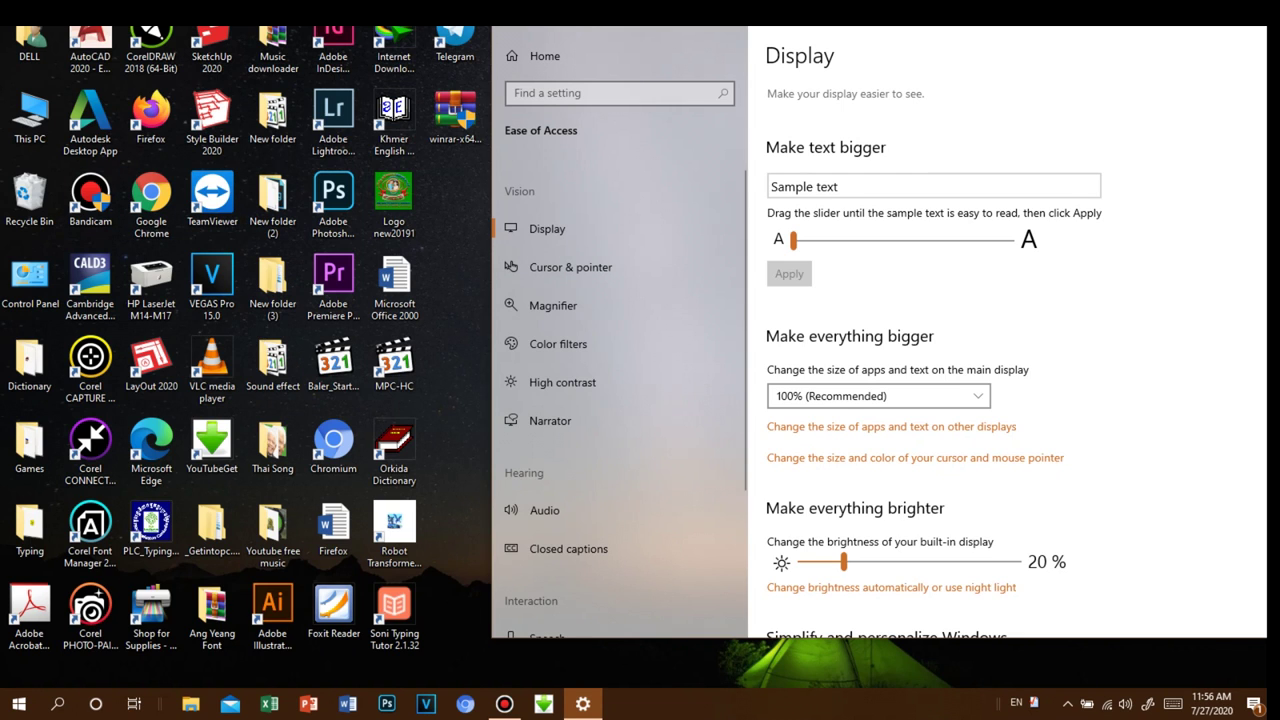
- Preview medium and maximum text sizes on the sample text, and apply a size slightly above the minimum
drag(793, 240, 924, 251)
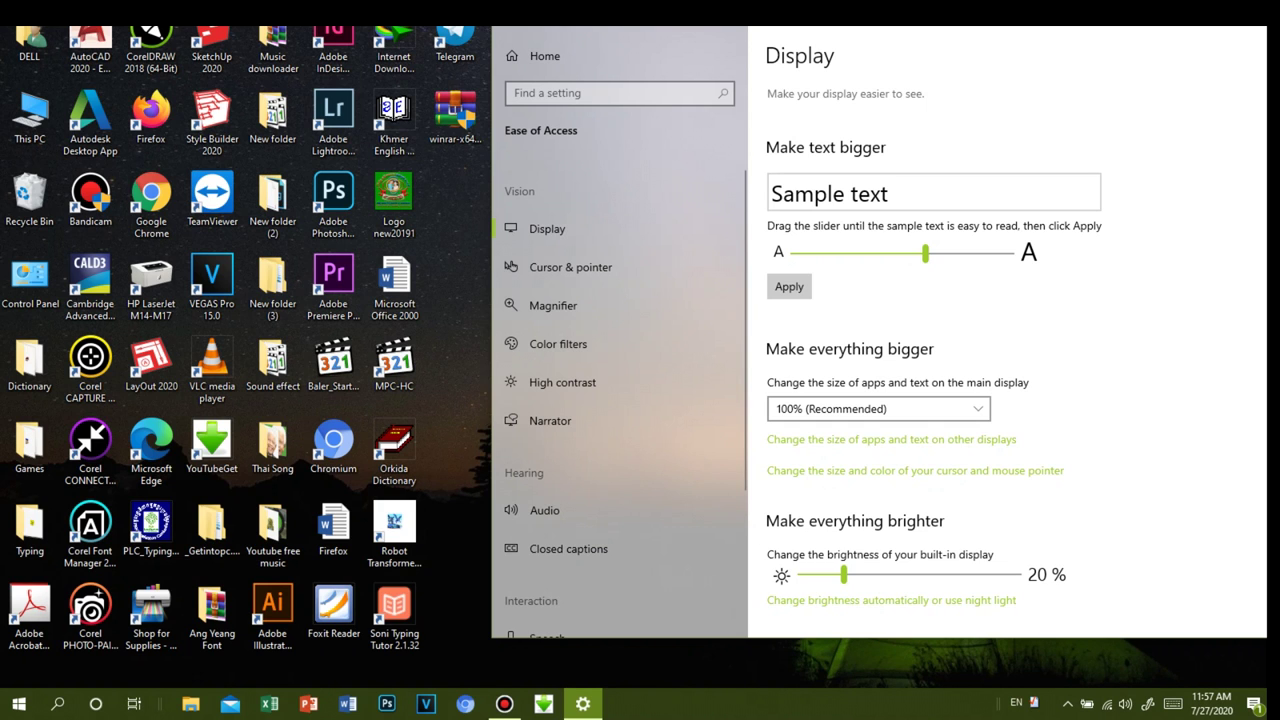
drag(925, 253, 1011, 260)
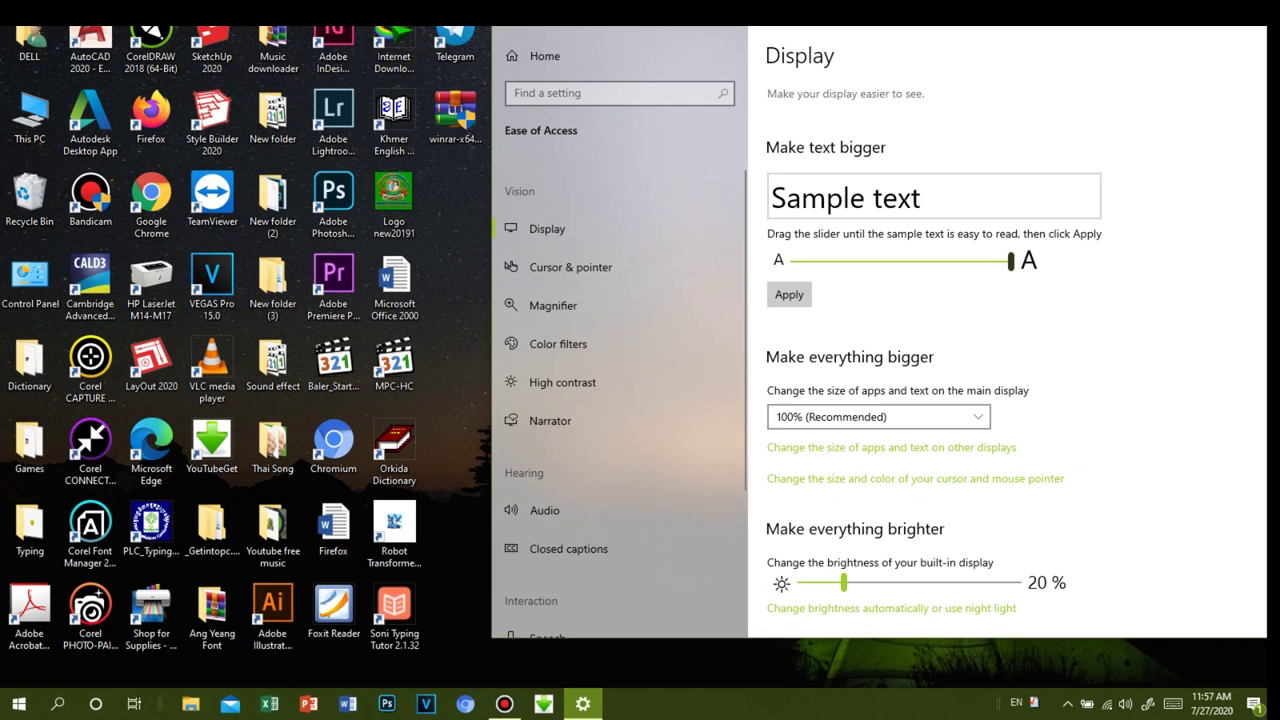
drag(1011, 260, 828, 242)
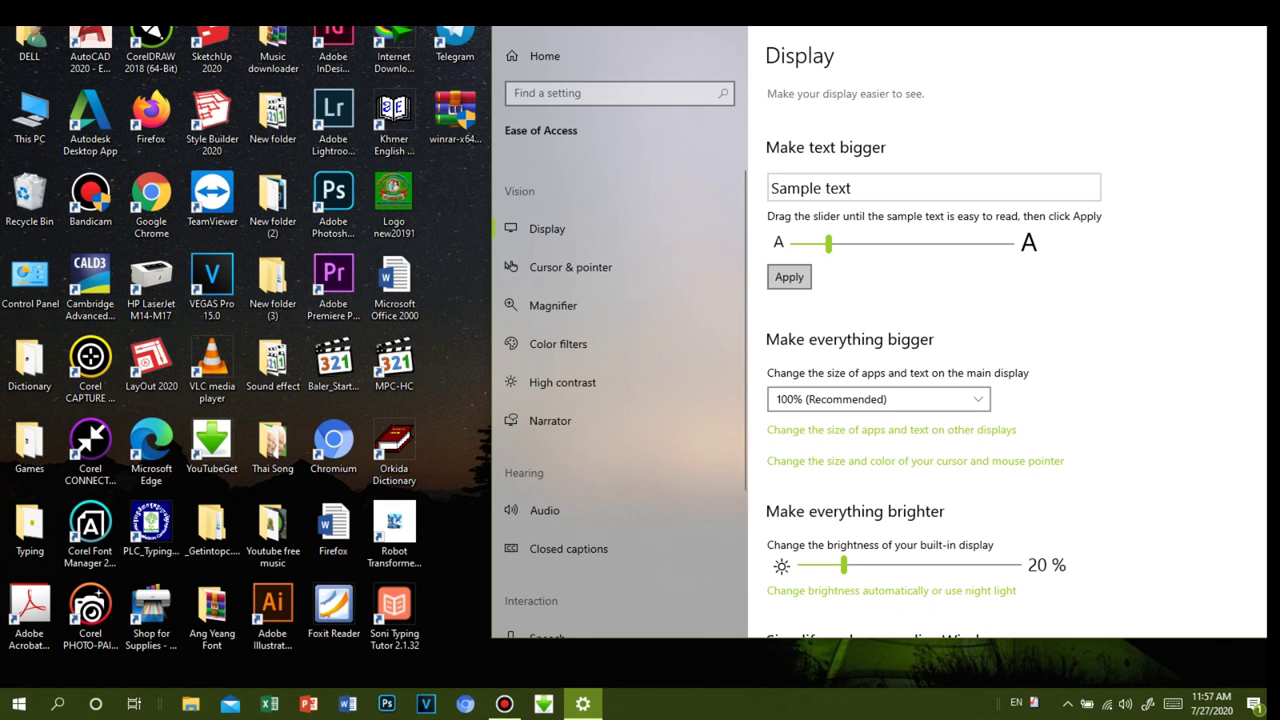
click(789, 277)
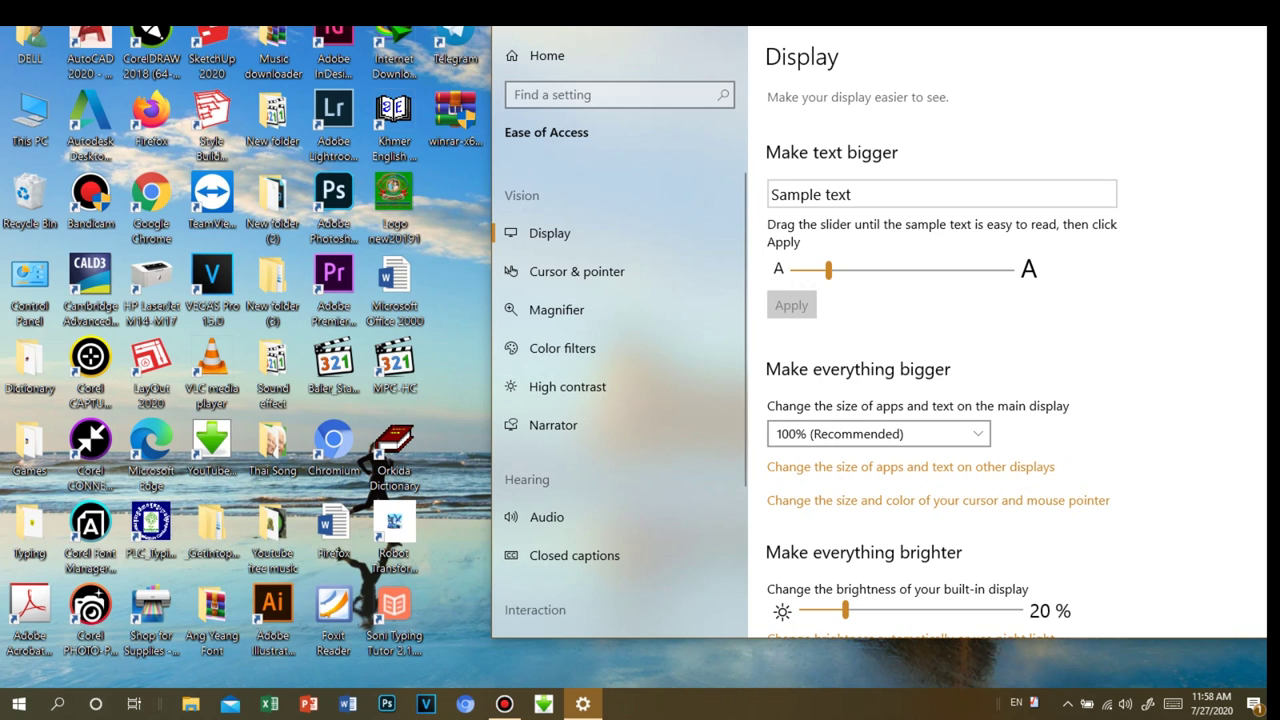
- Raise the text size to slightly over half of its range and apply it
click(828, 270)
drag(828, 270, 914, 270)
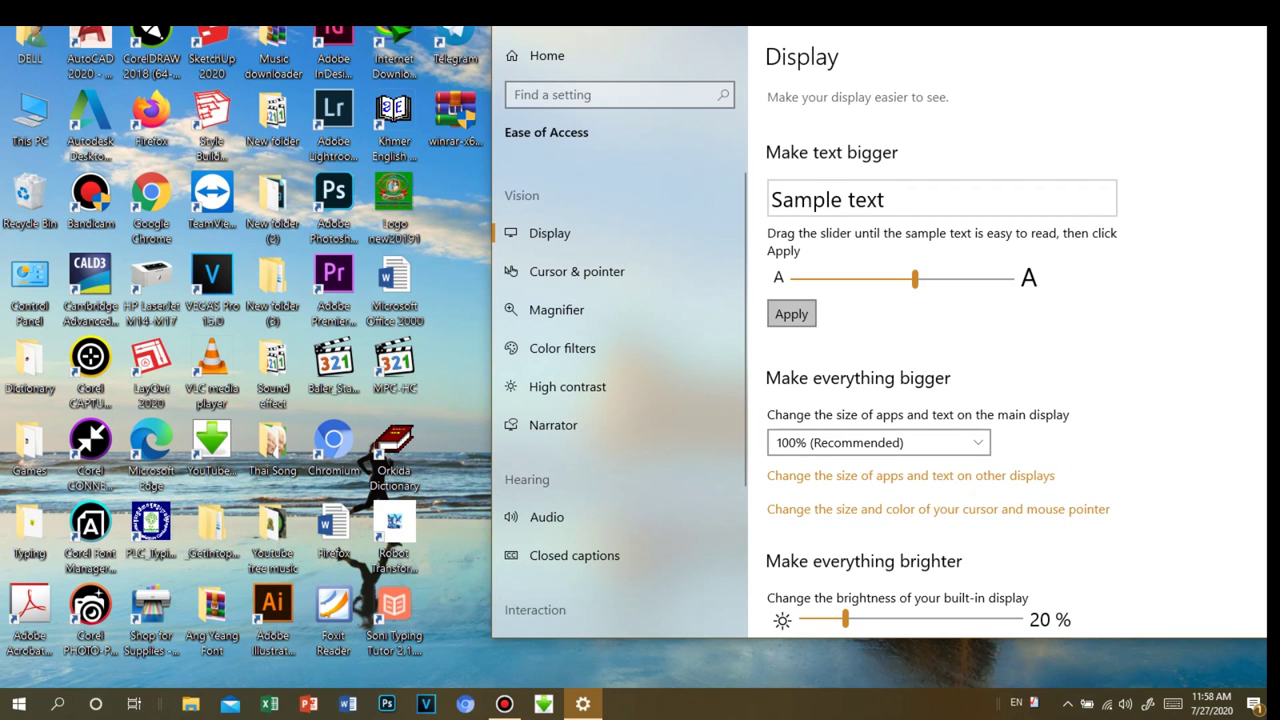
click(791, 314)
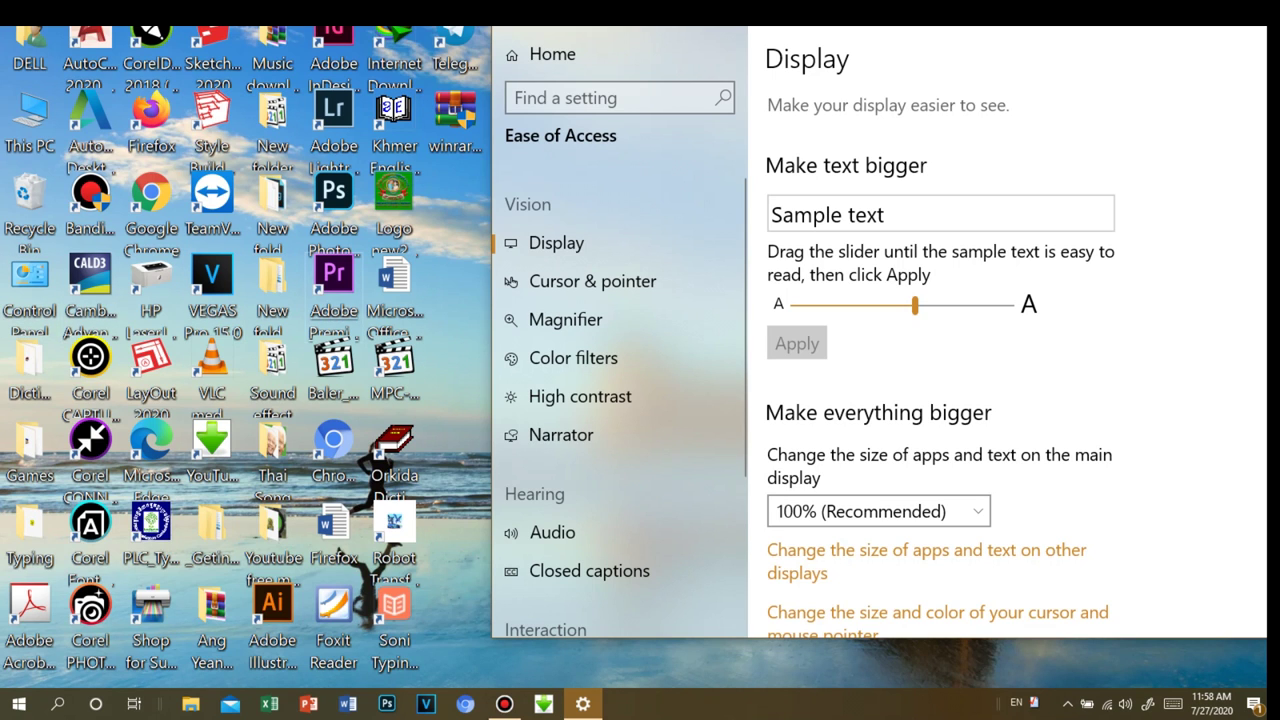
- Reduce the system text size and fine-tune it to about one third of its range, applying the change
drag(915, 305, 845, 297)
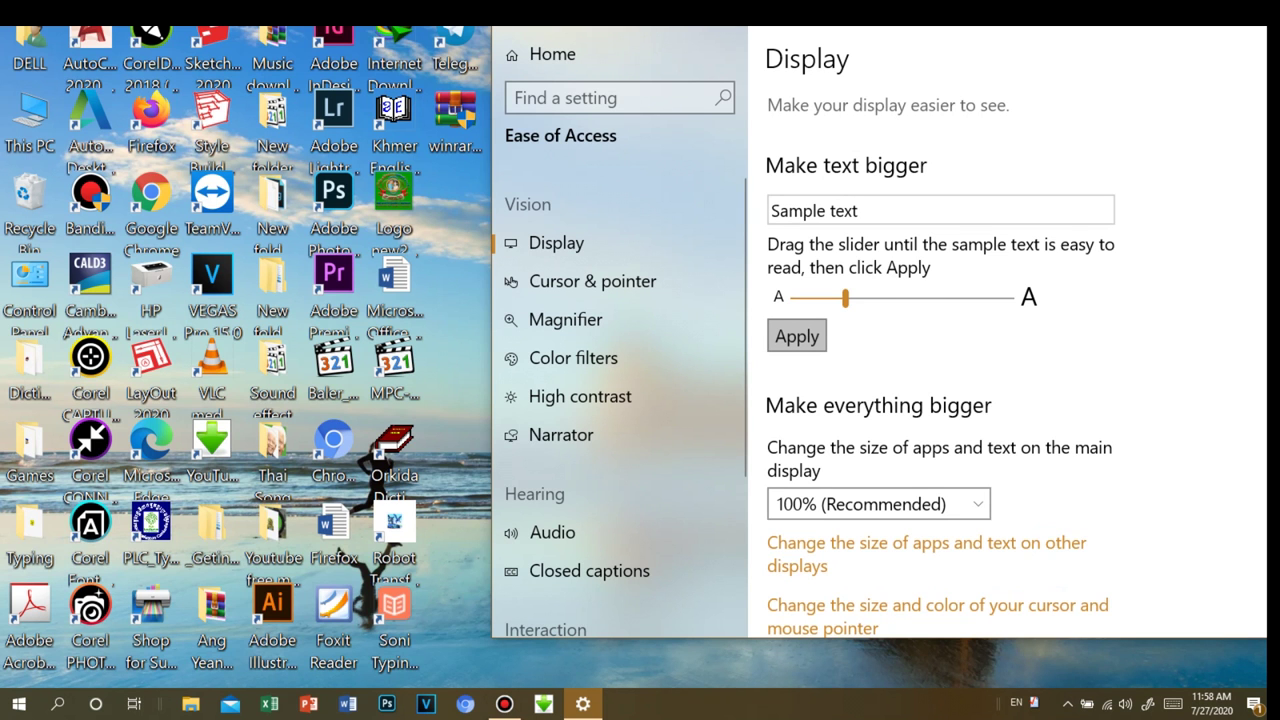
click(797, 336)
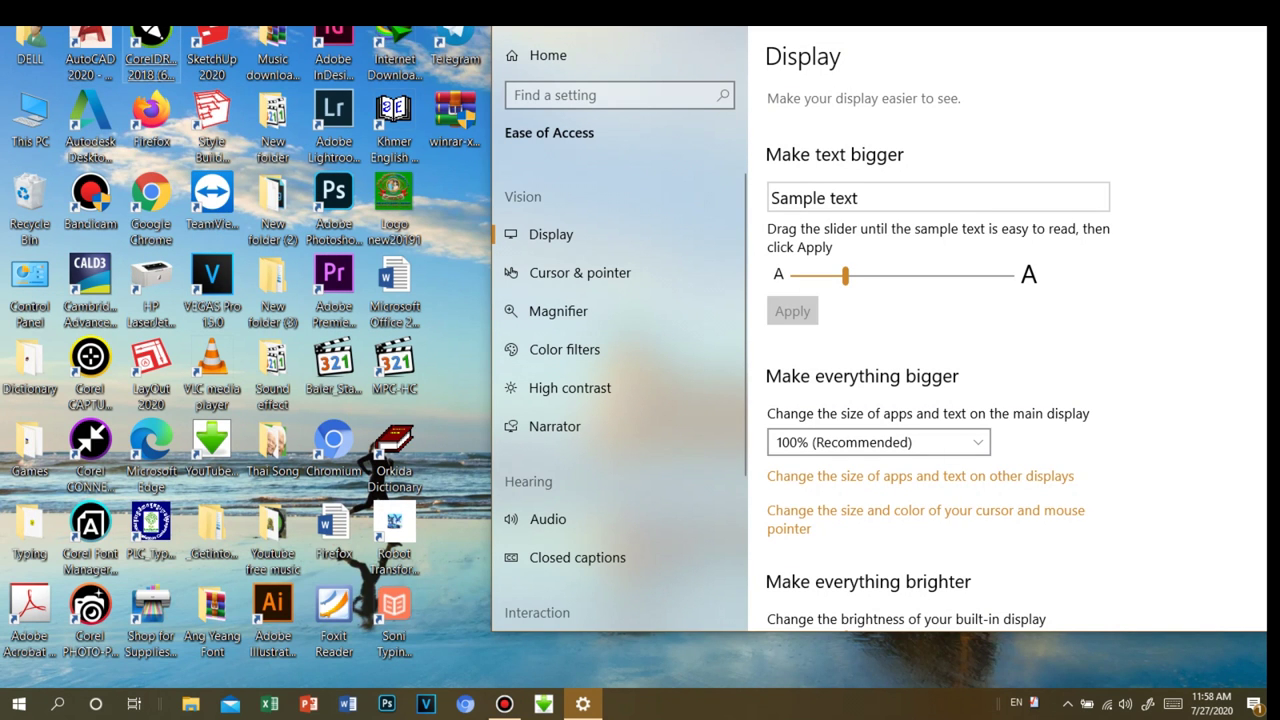
drag(845, 275, 862, 276)
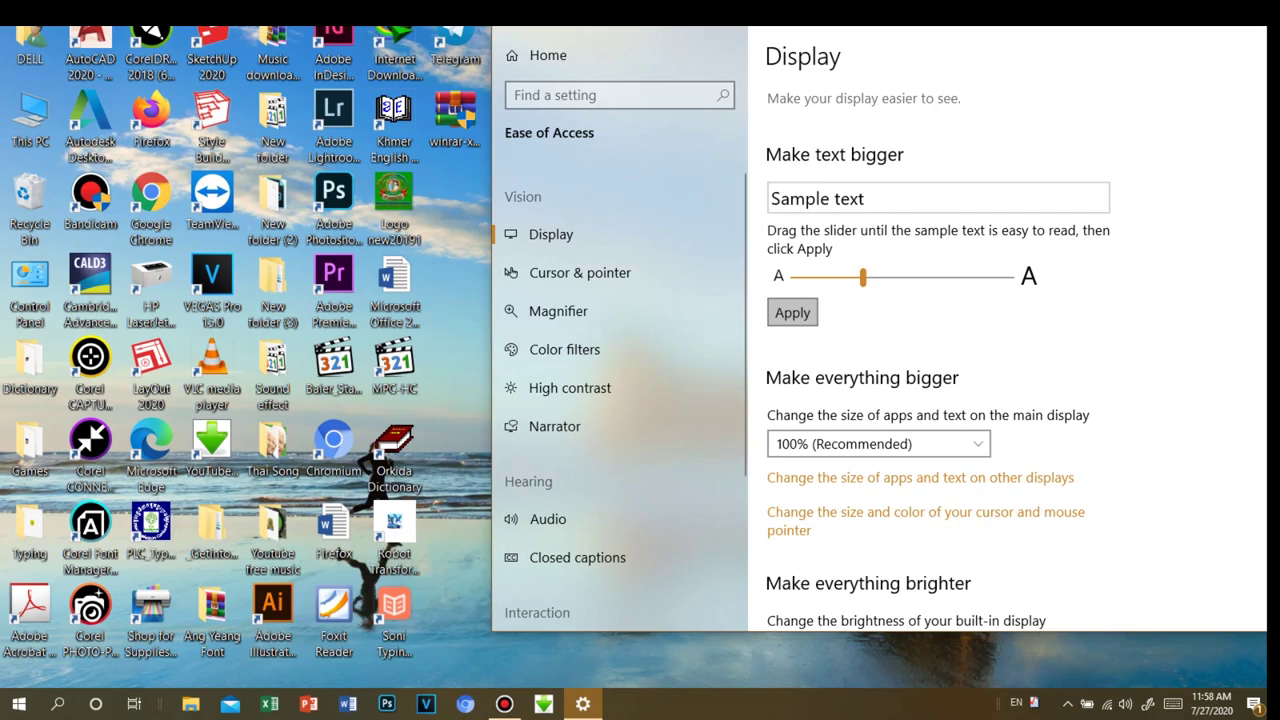
click(792, 312)
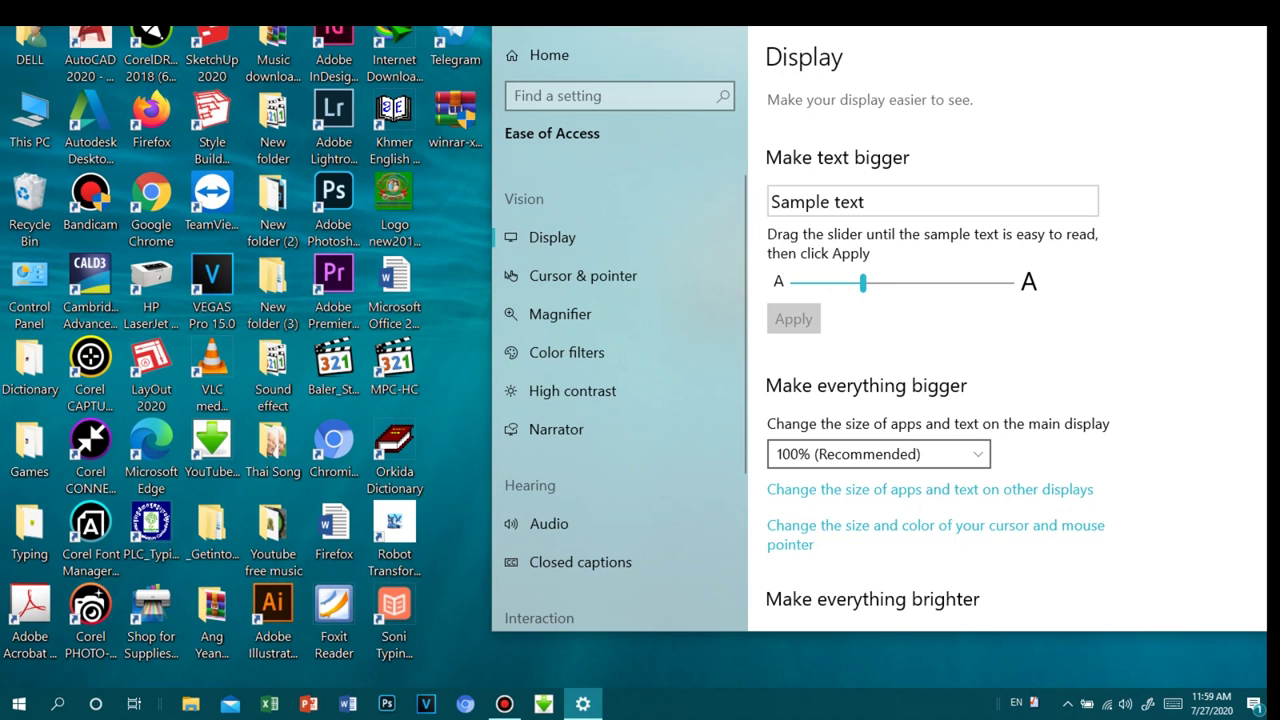
- Try a 125% size for apps and text on the main display, and return it to 100% (Recommended)
click(878, 454)
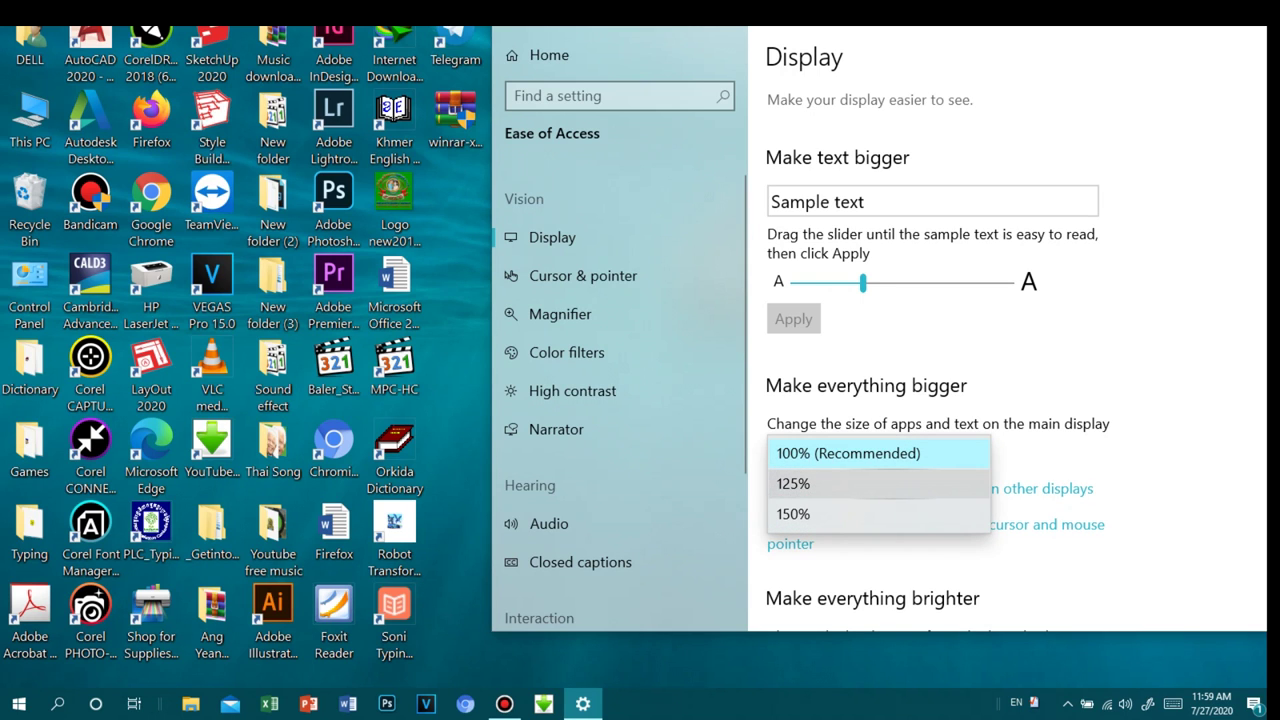
click(793, 483)
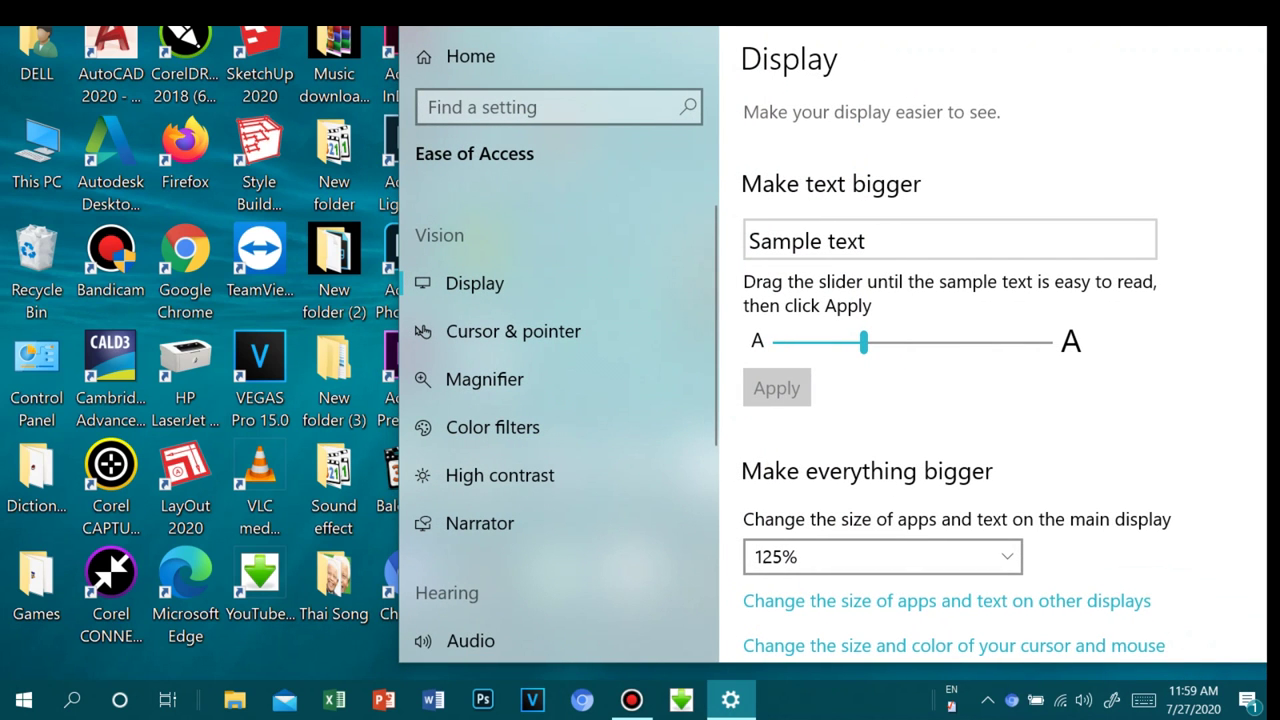
key(alt+Down)
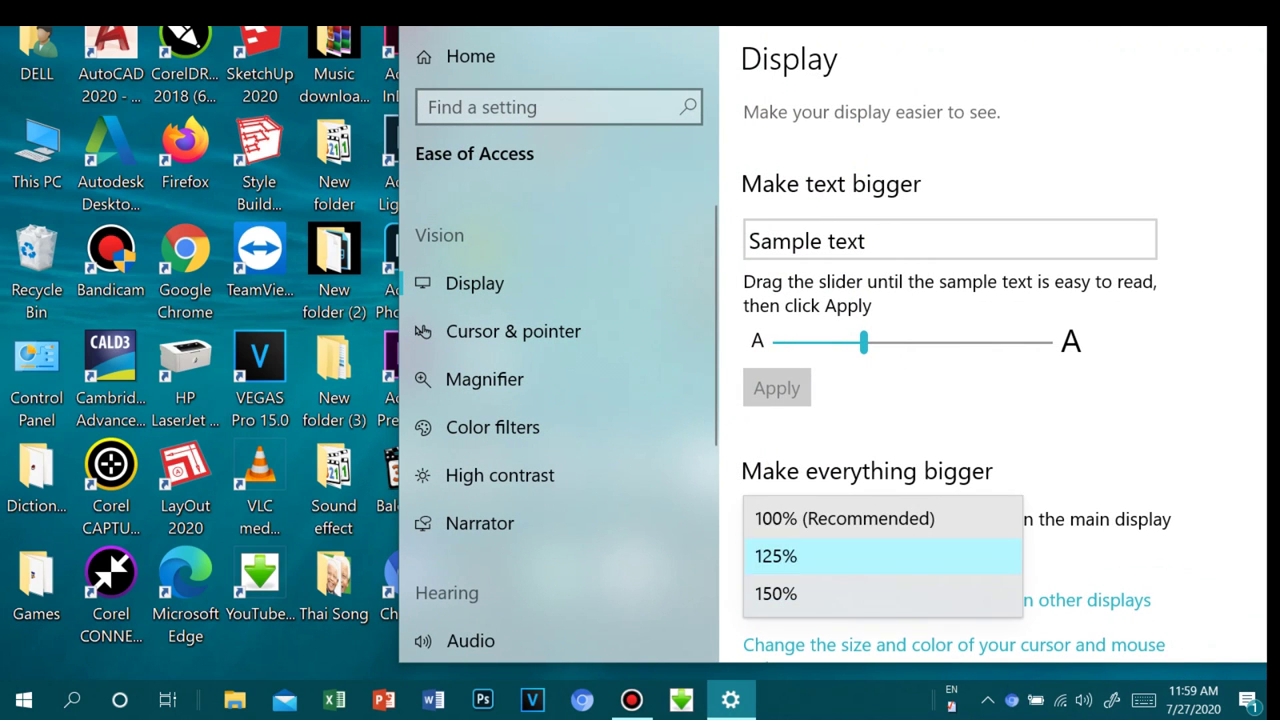
key(Up)
key(Return)
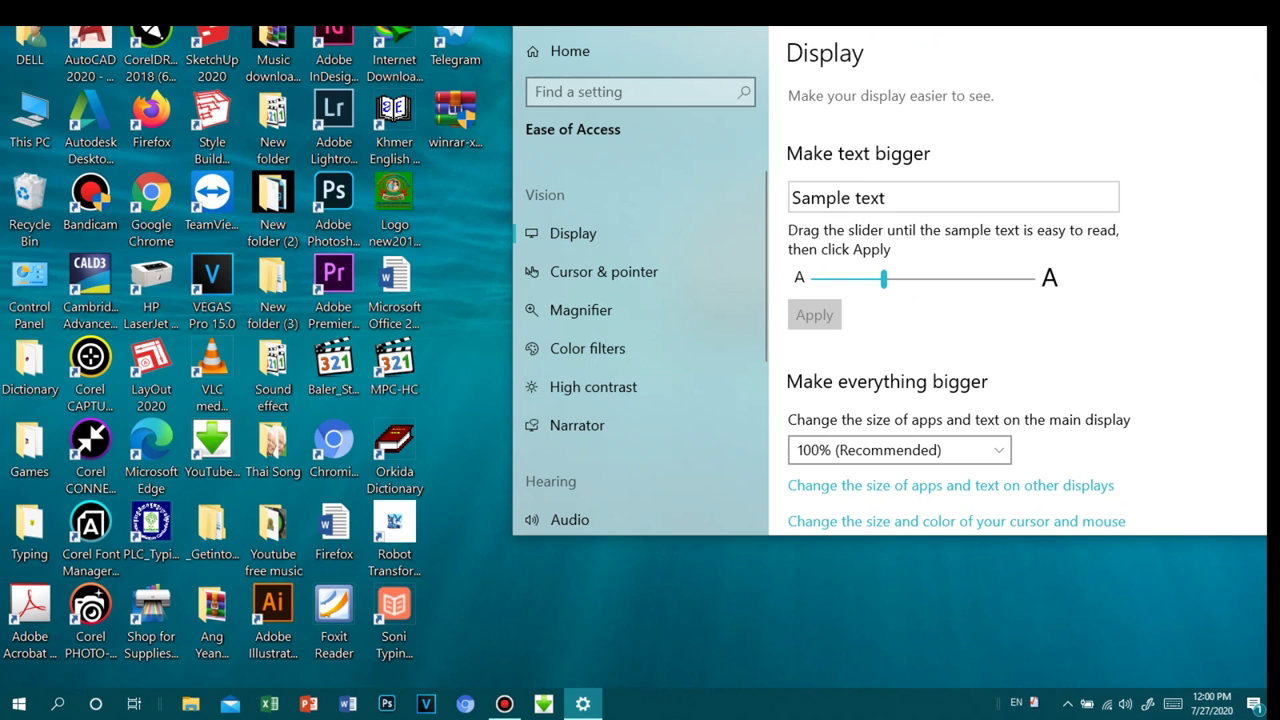
- Close the Settings window and refresh the desktop several times
drag(1113, 17, 874, 26)
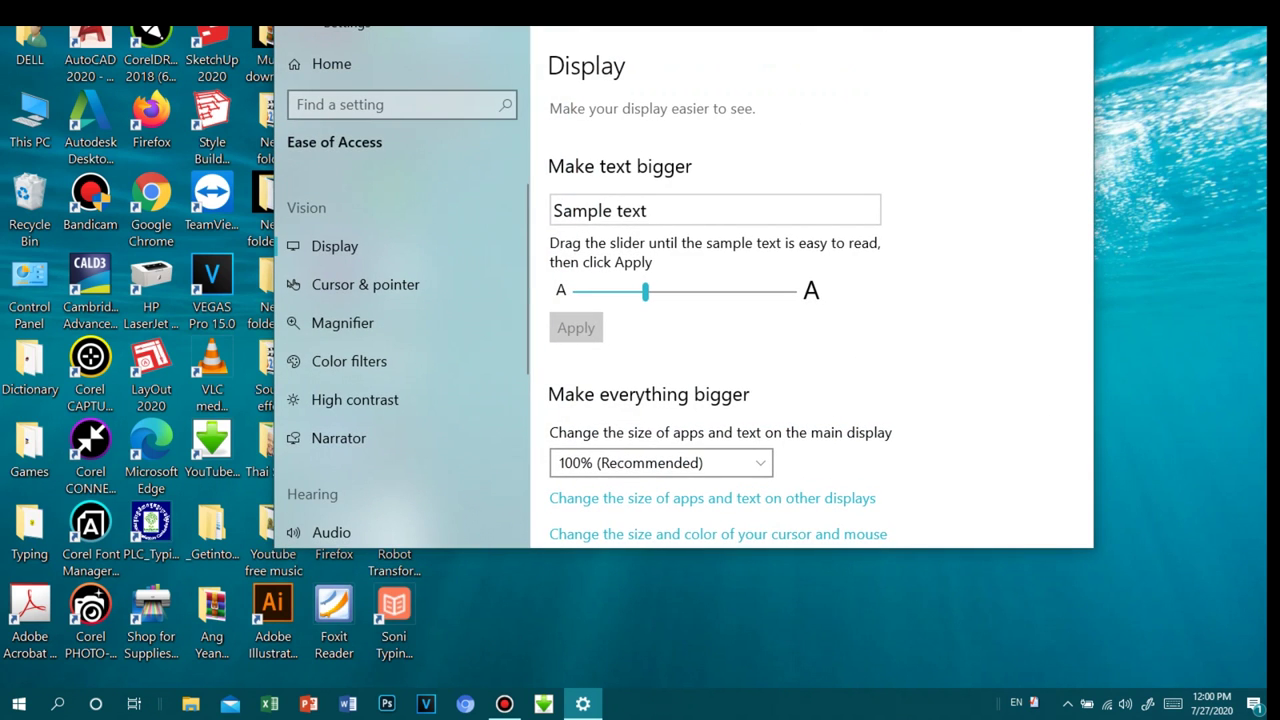
click(1075, 28)
right_click(672, 78)
click(720, 178)
right_click(707, 121)
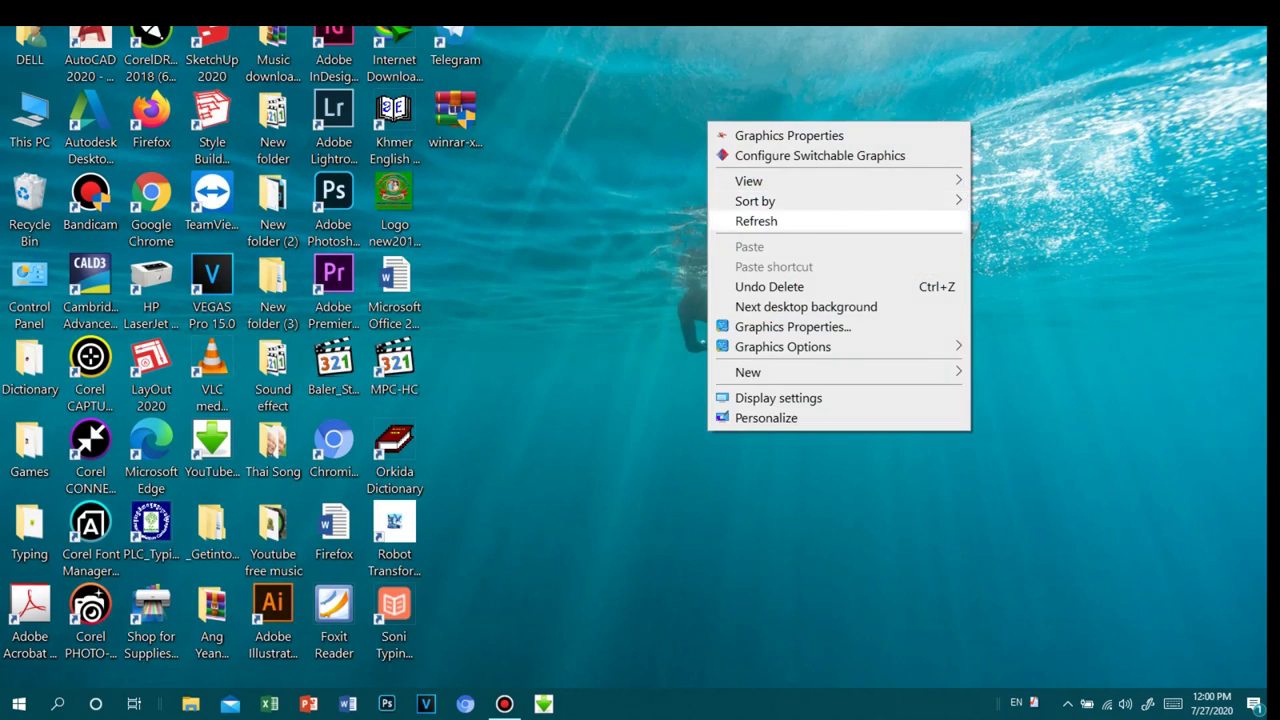
click(756, 221)
right_click(704, 101)
click(752, 200)
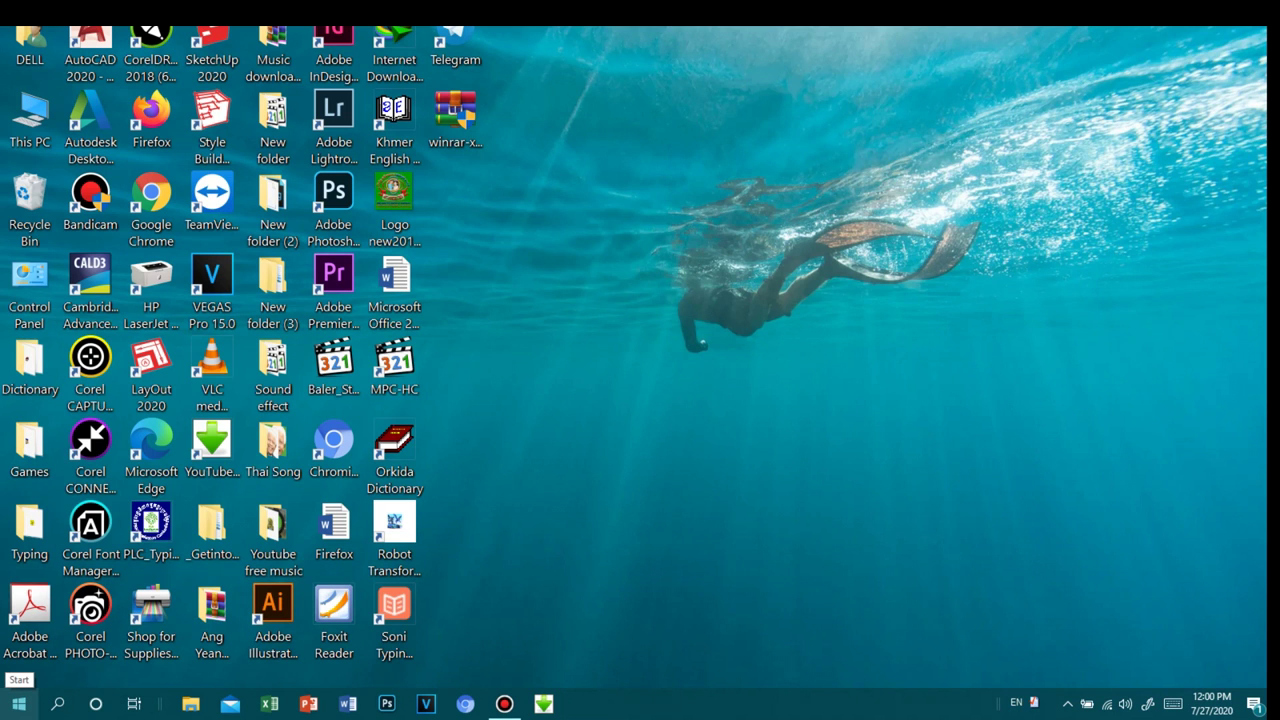
- Open the Ease of Access display settings in Windows Settings
click(18, 703)
click(30, 626)
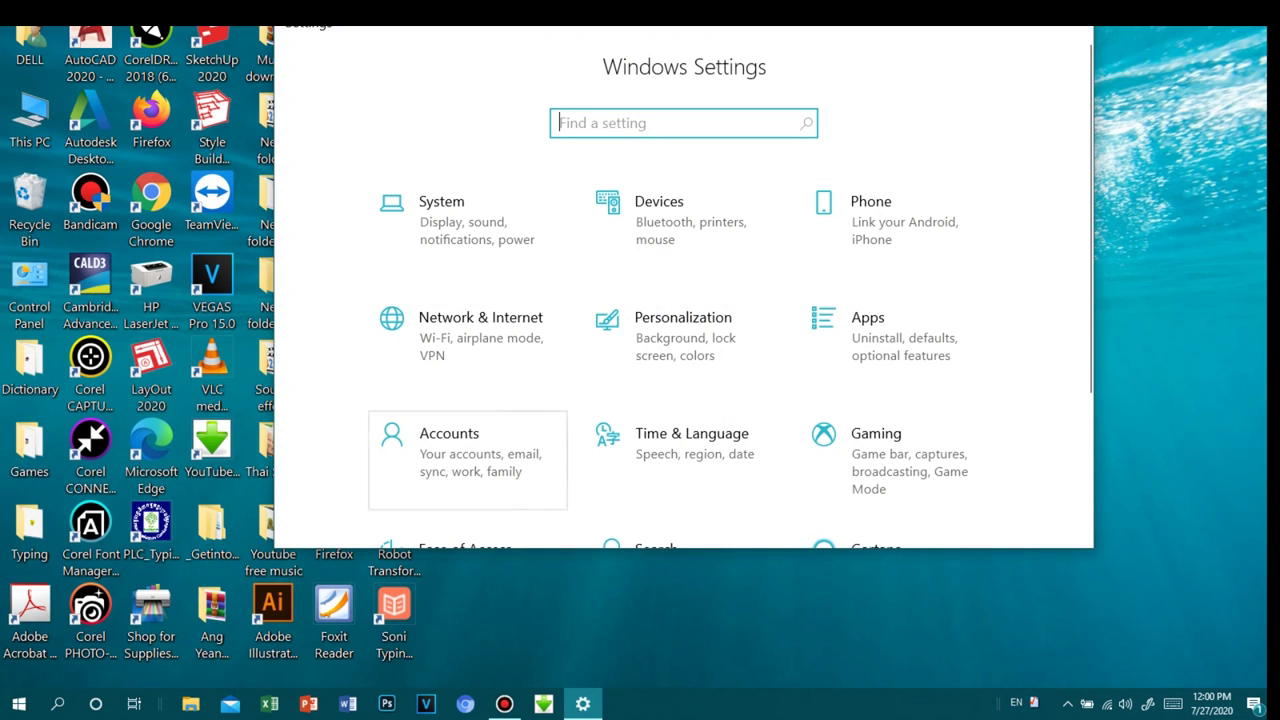
scroll(467, 413, down, 4)
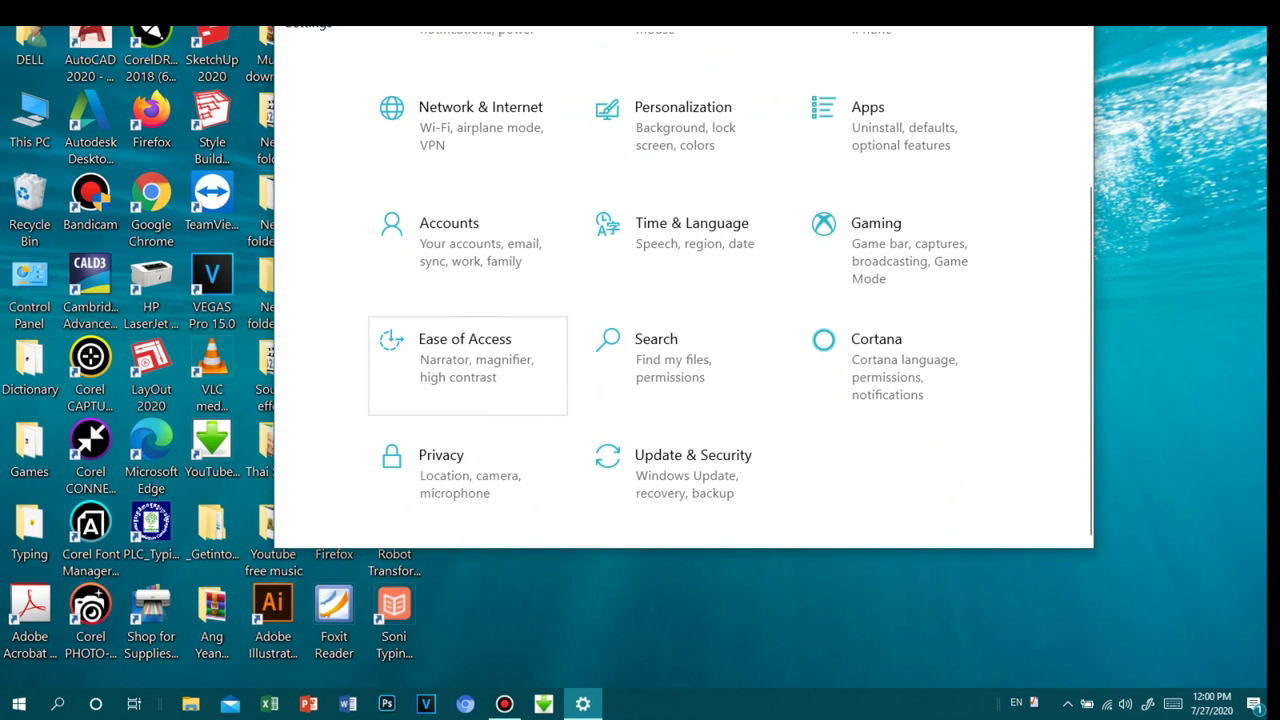
click(467, 365)
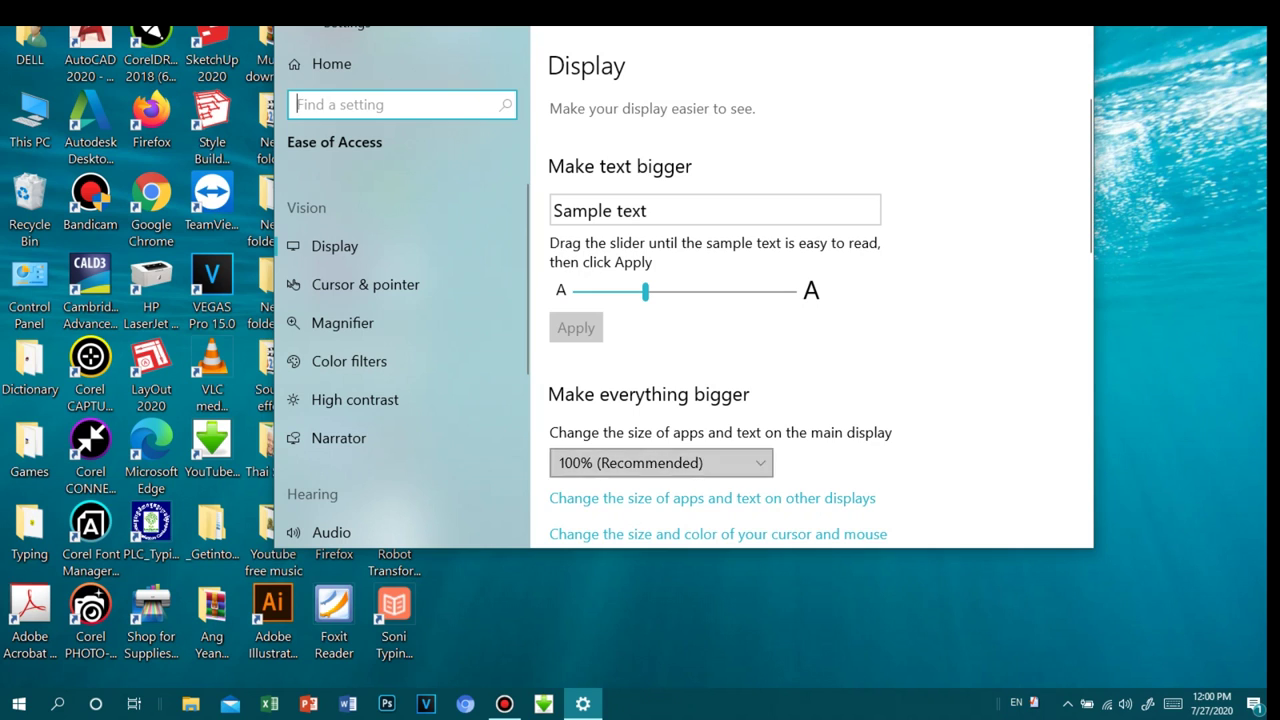
- Try 125% scaling for apps and text on the main display, restore 100% (Recommended), and close the Settings window
click(660, 462)
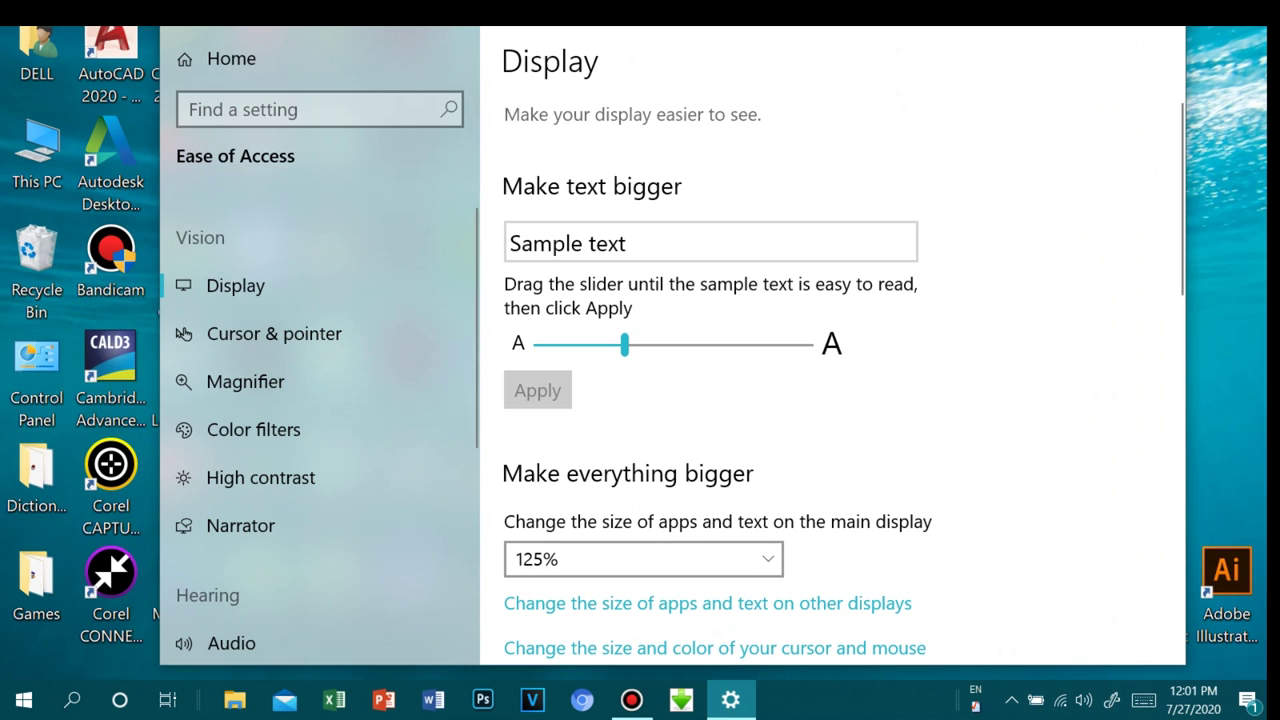
key(space)
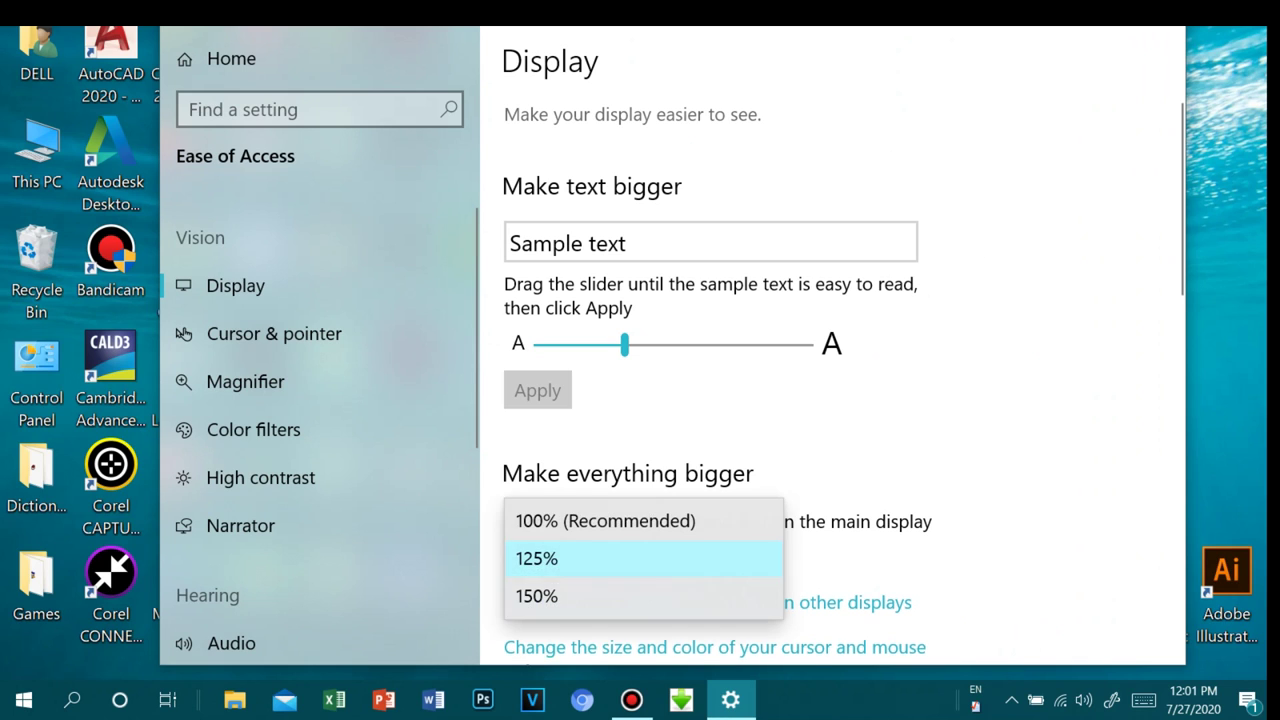
key(Up)
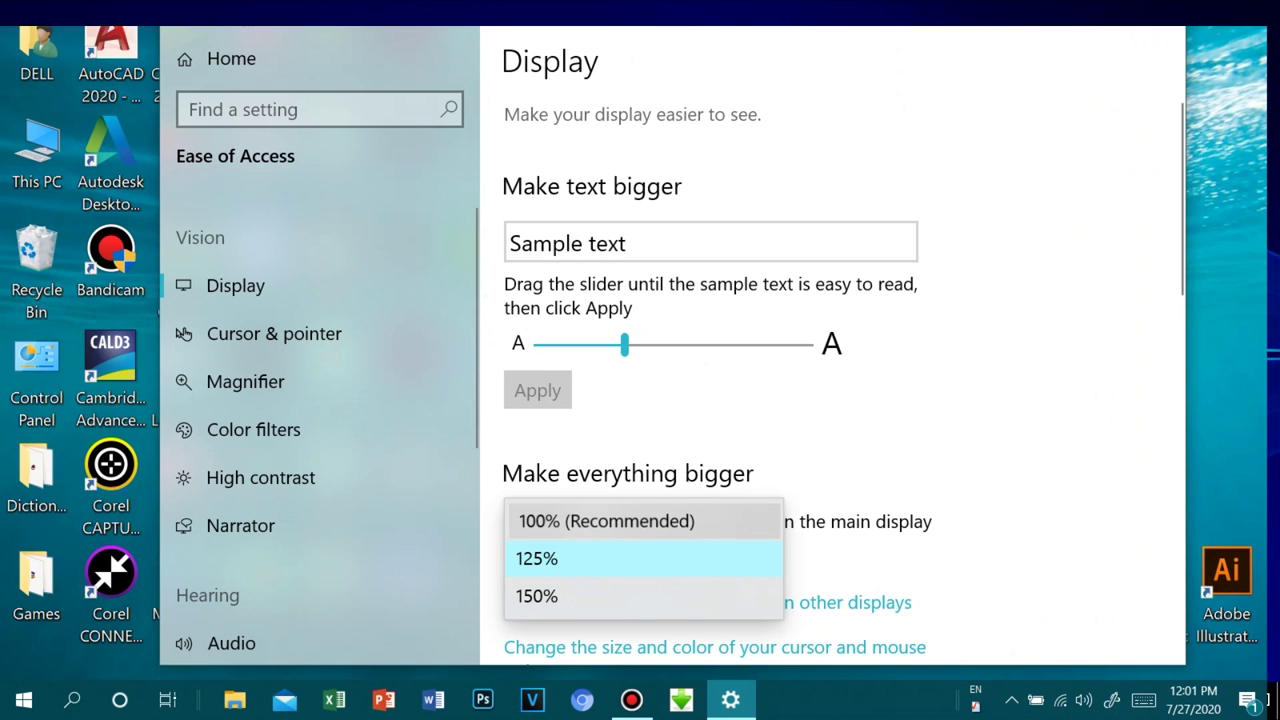
key(Return)
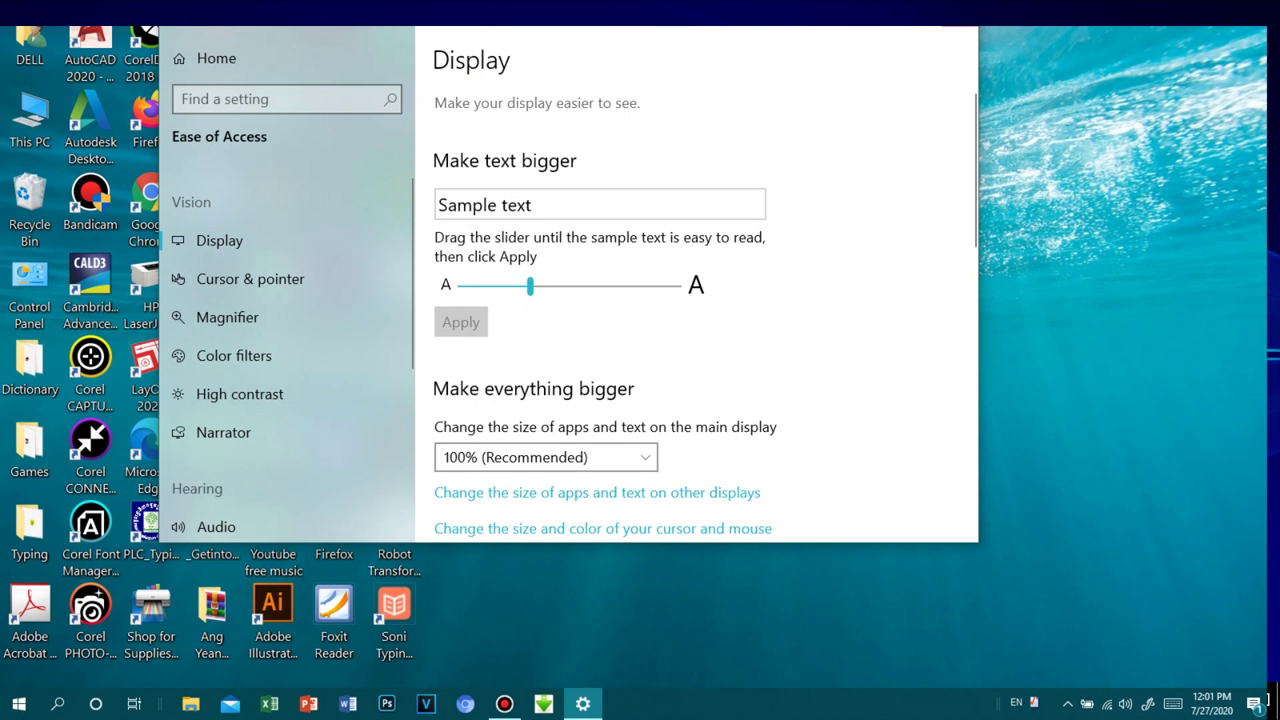
click(955, 40)
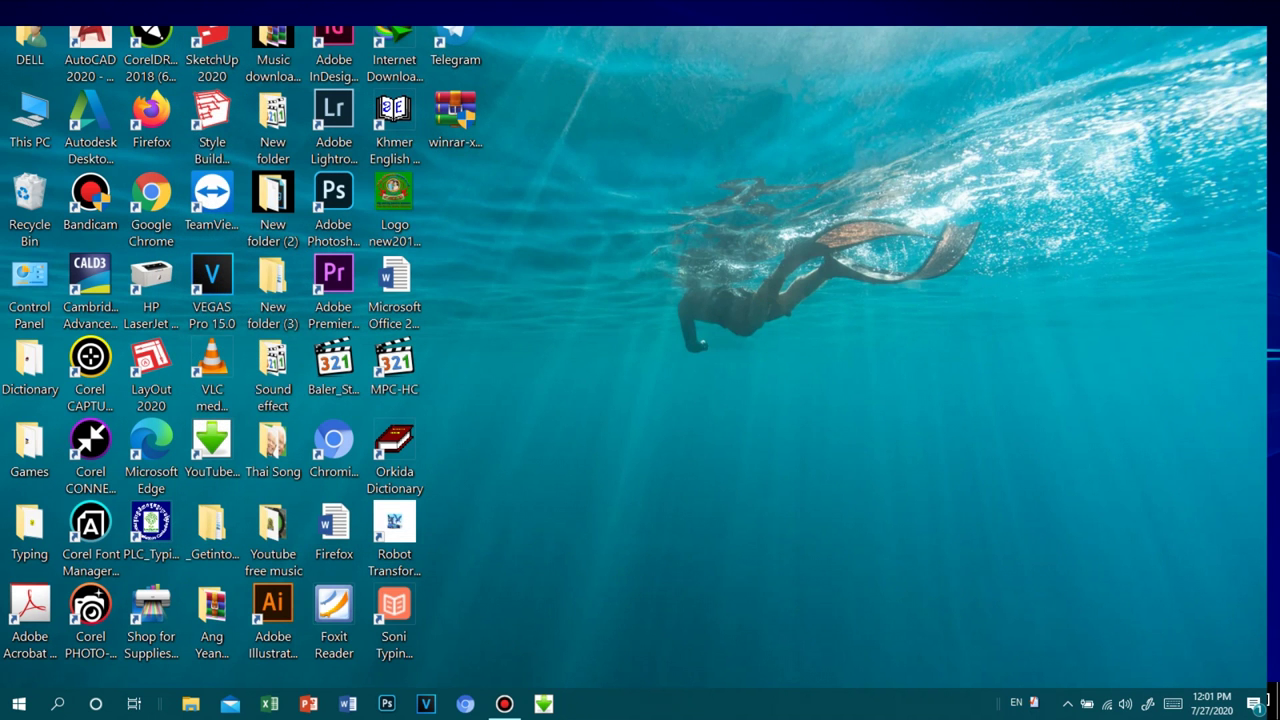